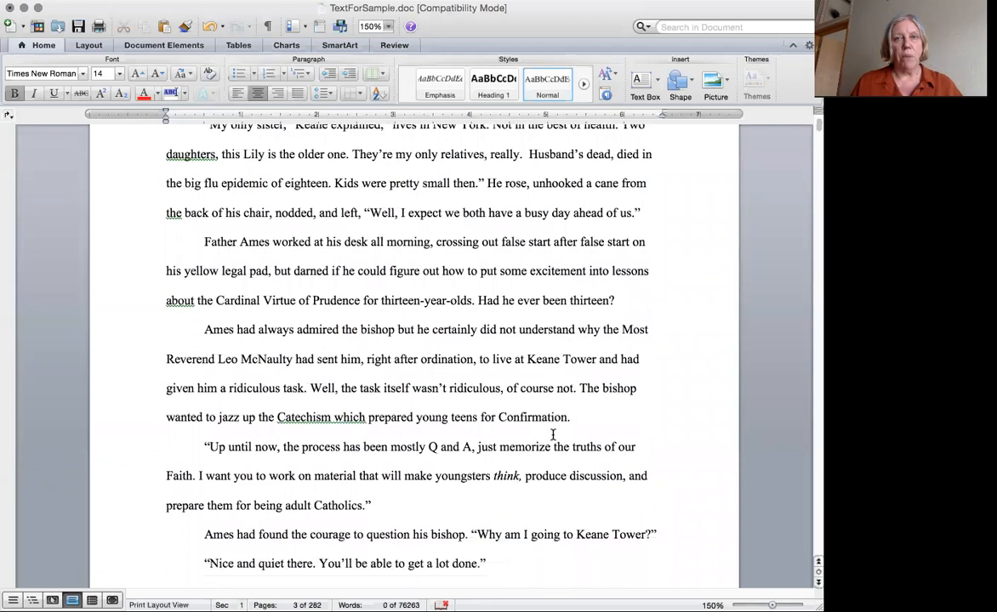
Show the document's nonprinting formatting marks and look over the paragraph marks on page 3.
scroll(553, 436, up, 5)
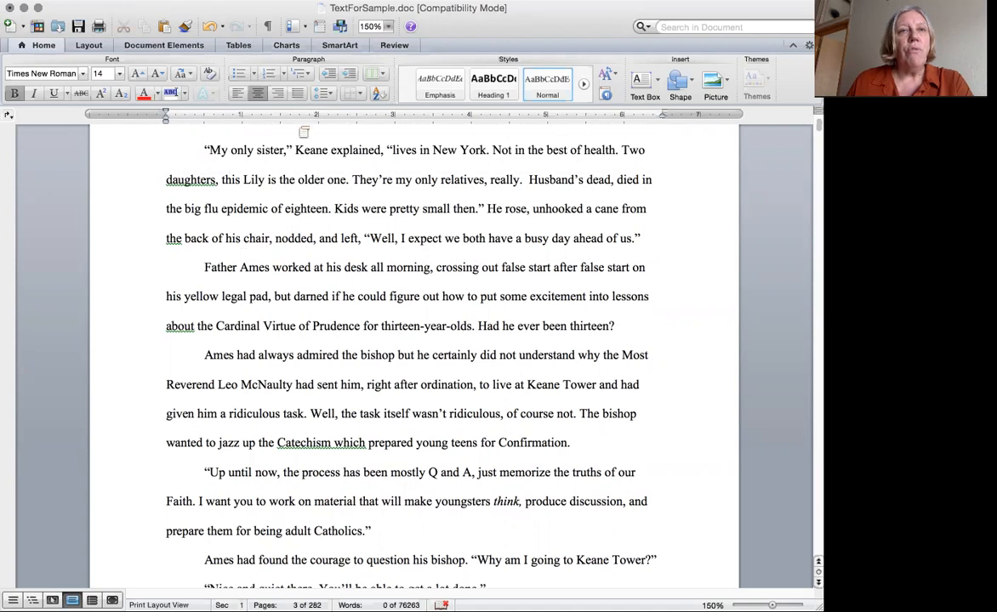
click(268, 26)
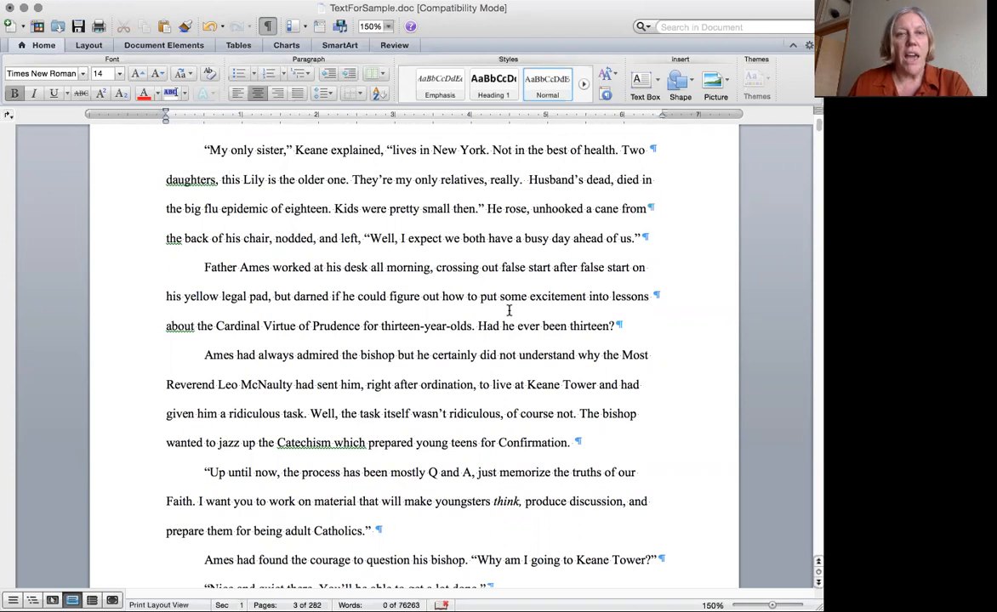
scroll(509, 310, down, 3)
scroll(508, 311, up, 2)
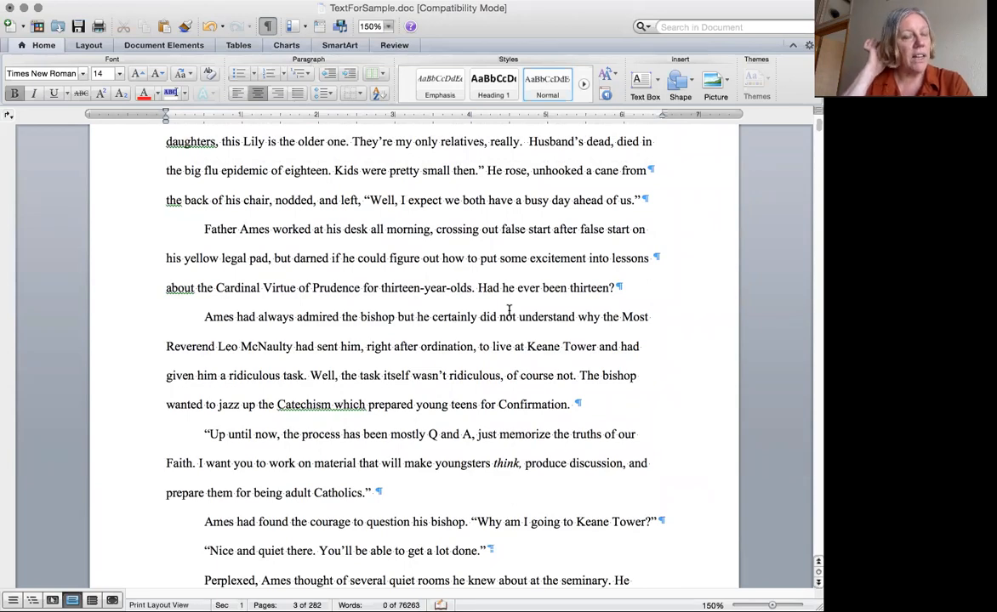
scroll(508, 310, down, 10)
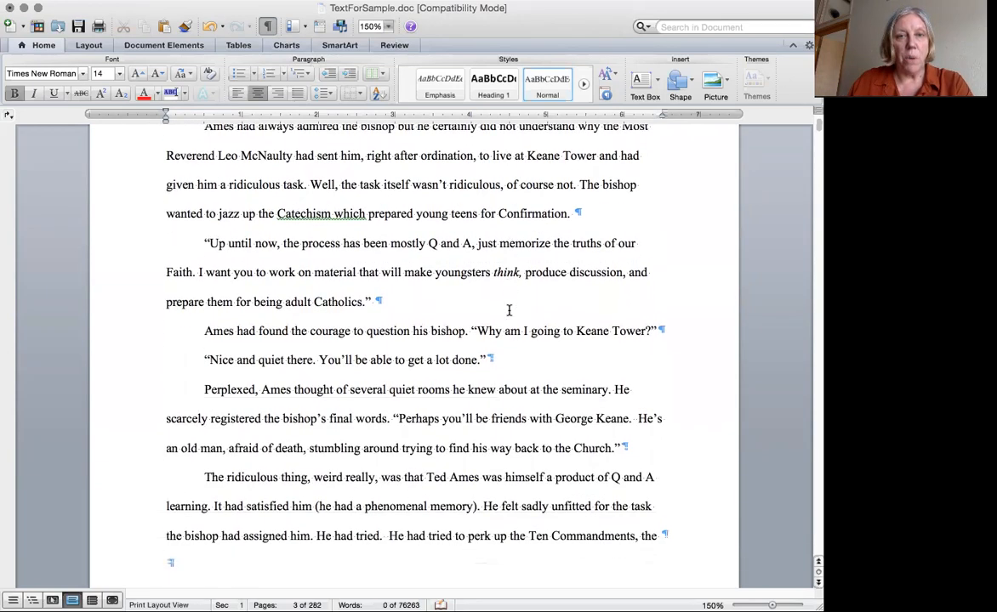
scroll(508, 310, up, 10)
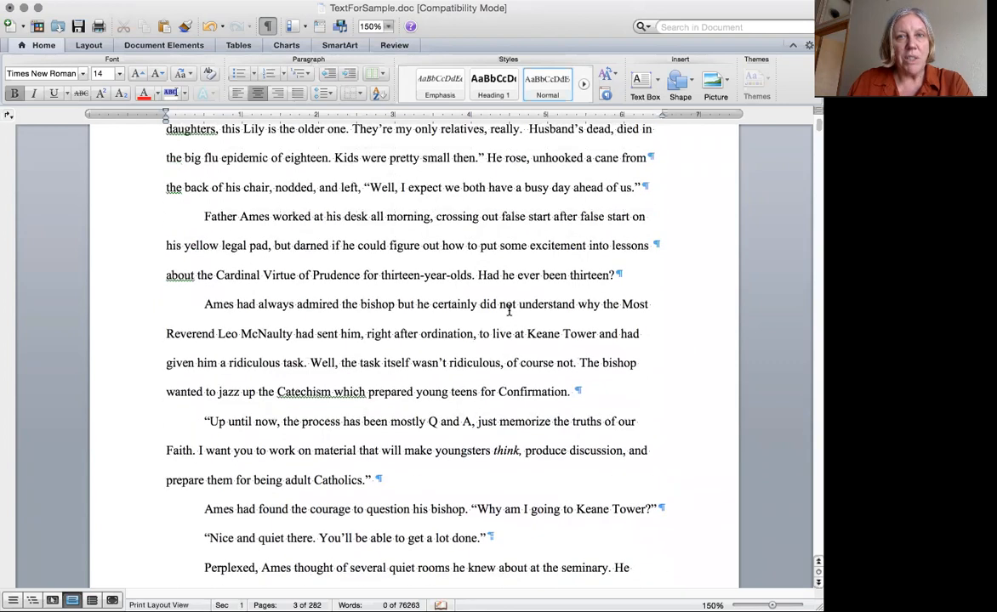
scroll(509, 311, up, 2)
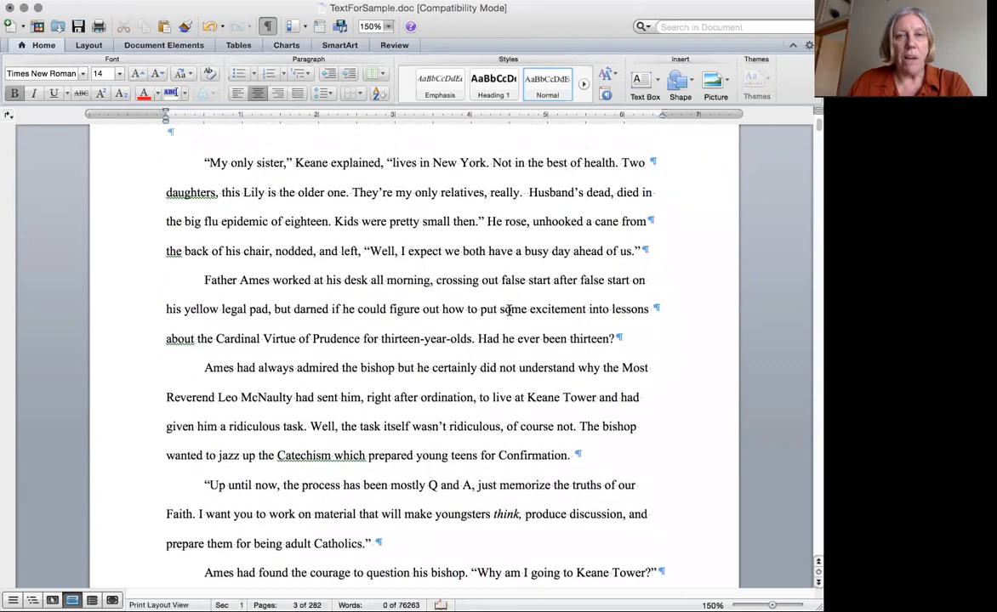
scroll(508, 313, down, 2)
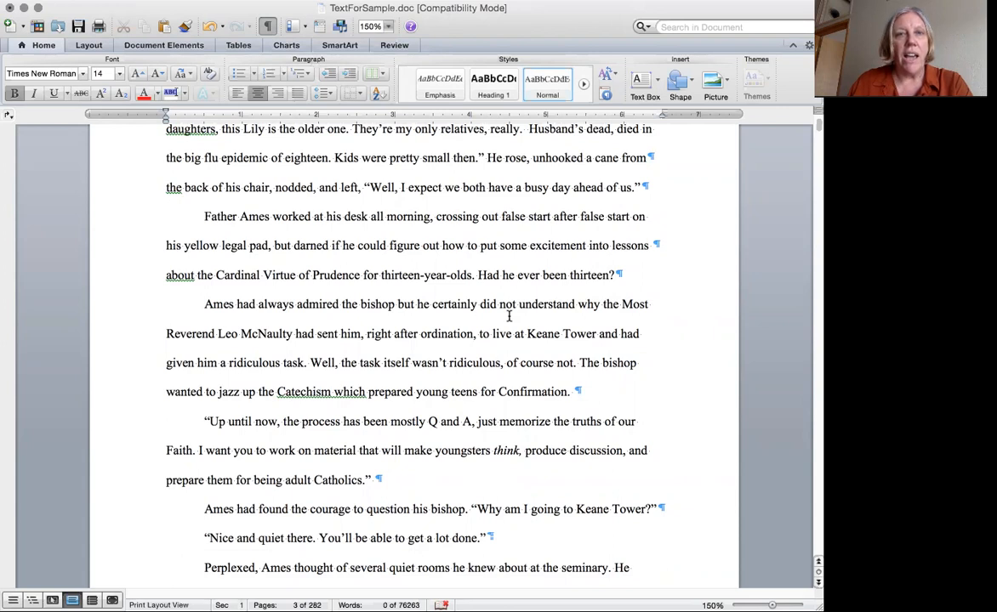
scroll(508, 317, up, 2)
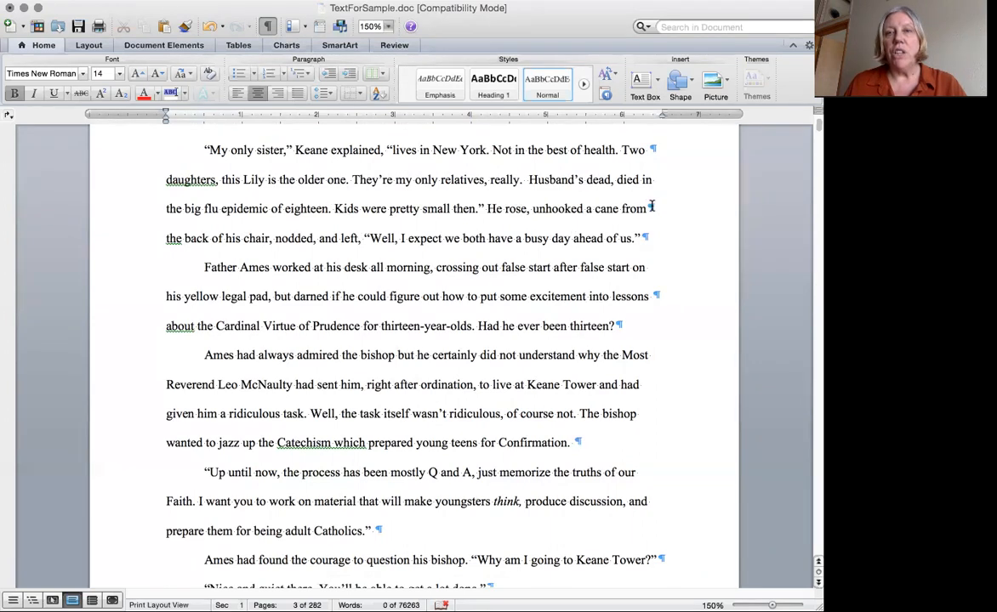
Select the stray mid-sentence paragraph marks after "unhooked a cane from" and "excitement into lessons" on page 3.
drag(648, 208, 657, 221)
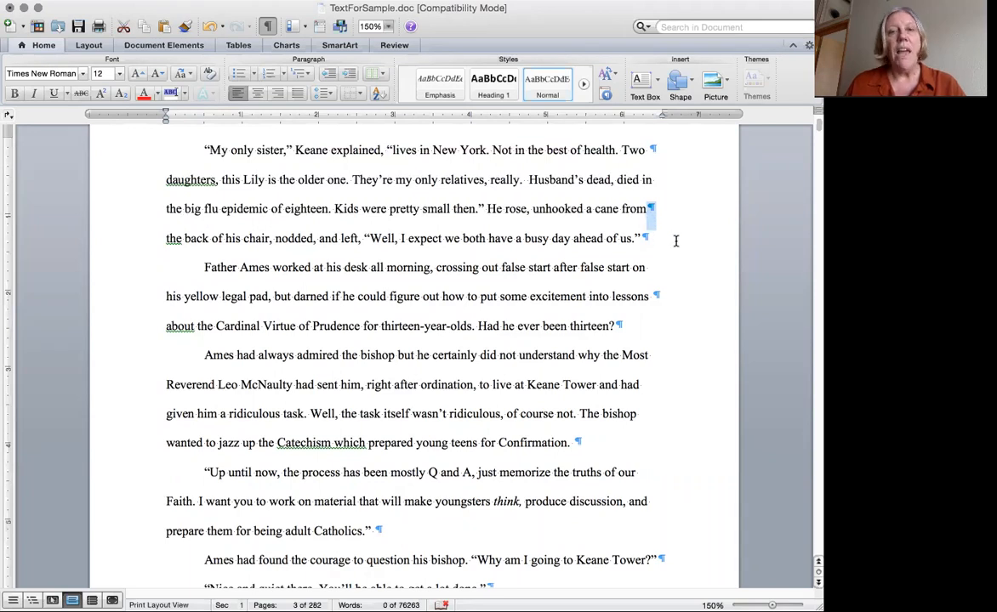
click(677, 241)
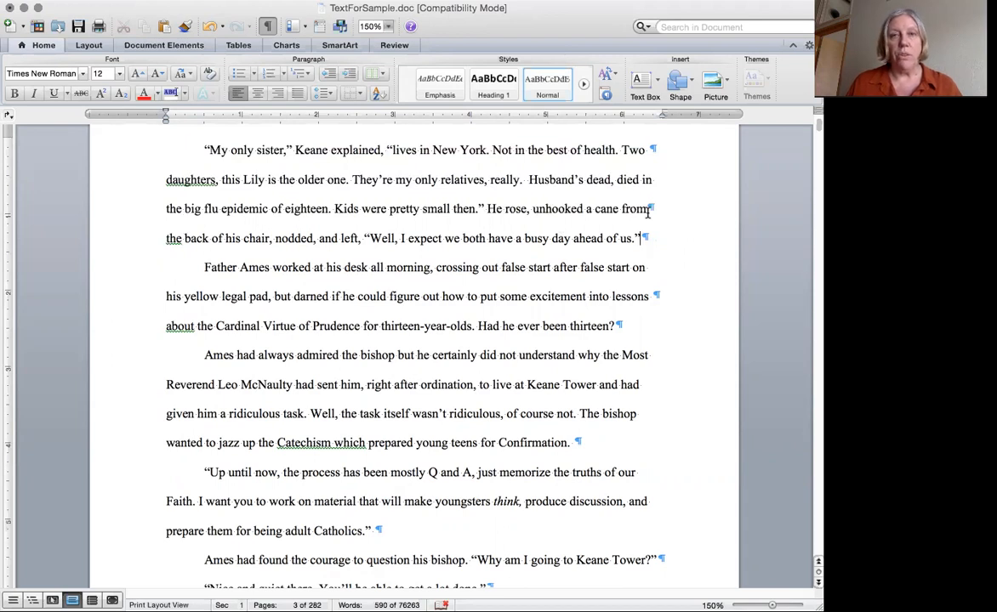
drag(652, 297, 660, 299)
click(650, 314)
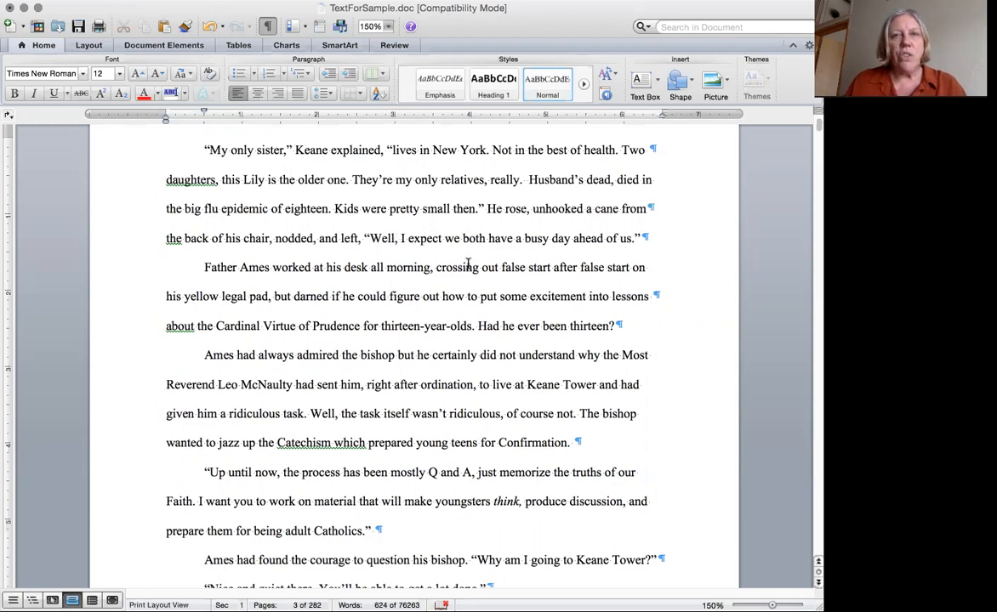
Enlarge the document view to 500% and examine the space dots between the words on page 3.
scroll(468, 264, down, 1)
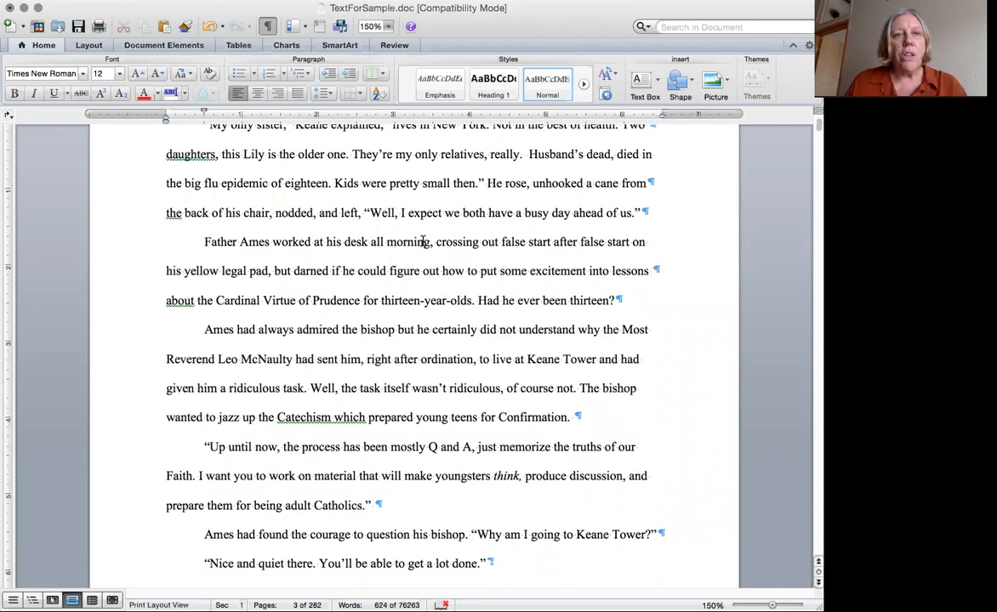
click(389, 26)
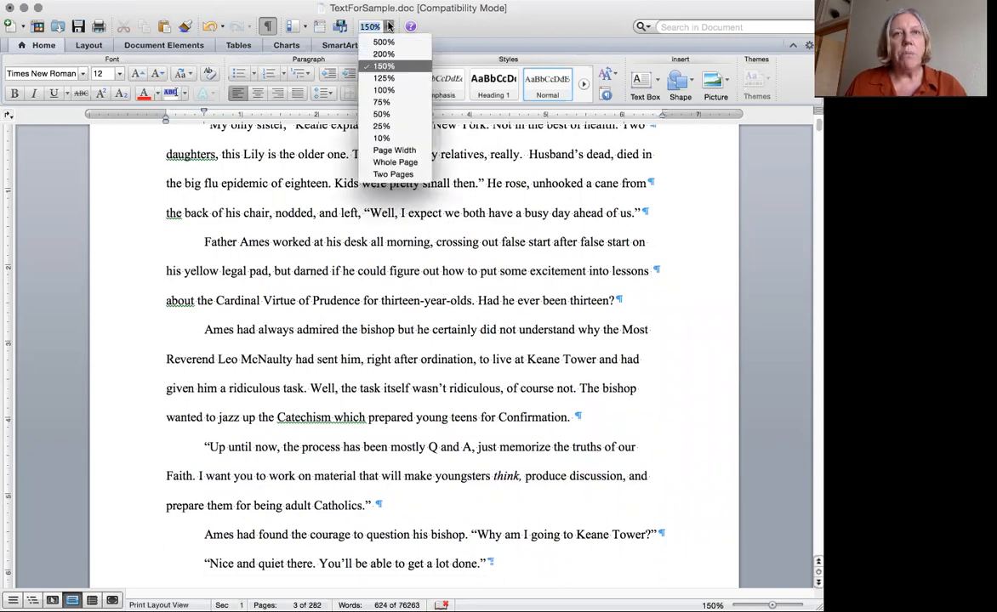
click(378, 39)
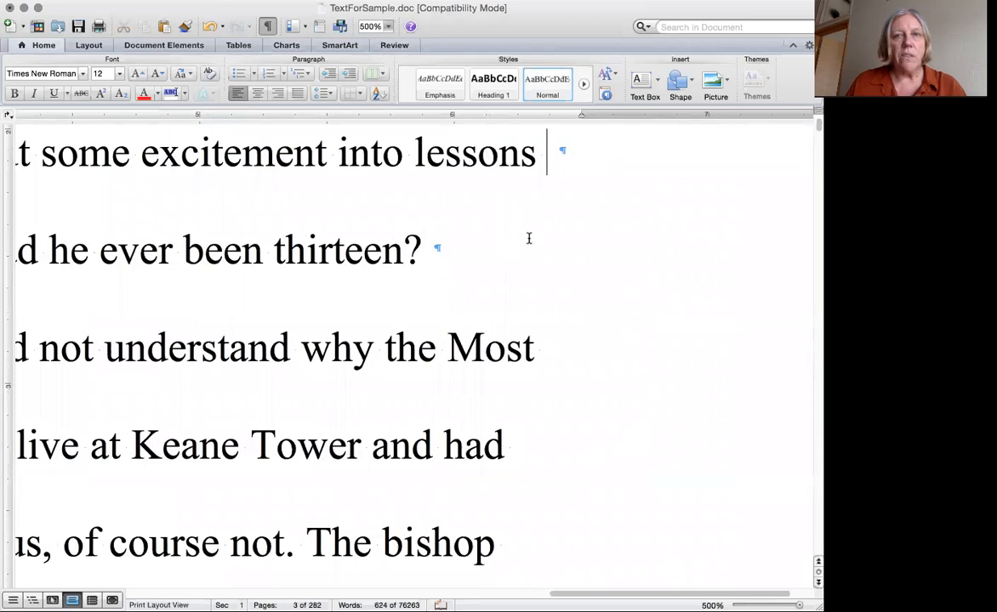
scroll(485, 265, left, 15)
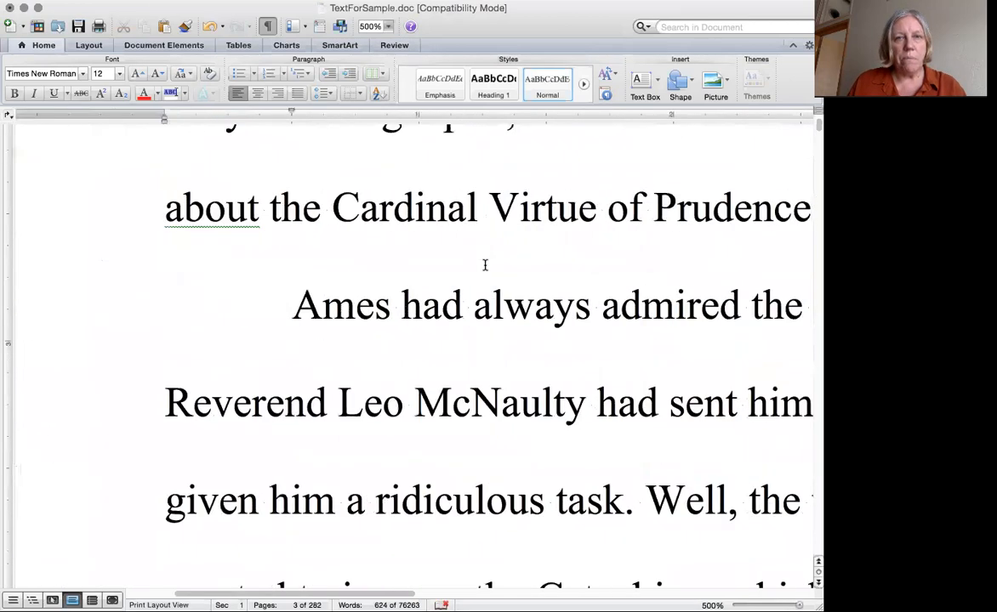
scroll(485, 265, right, 4)
scroll(485, 265, down, 2)
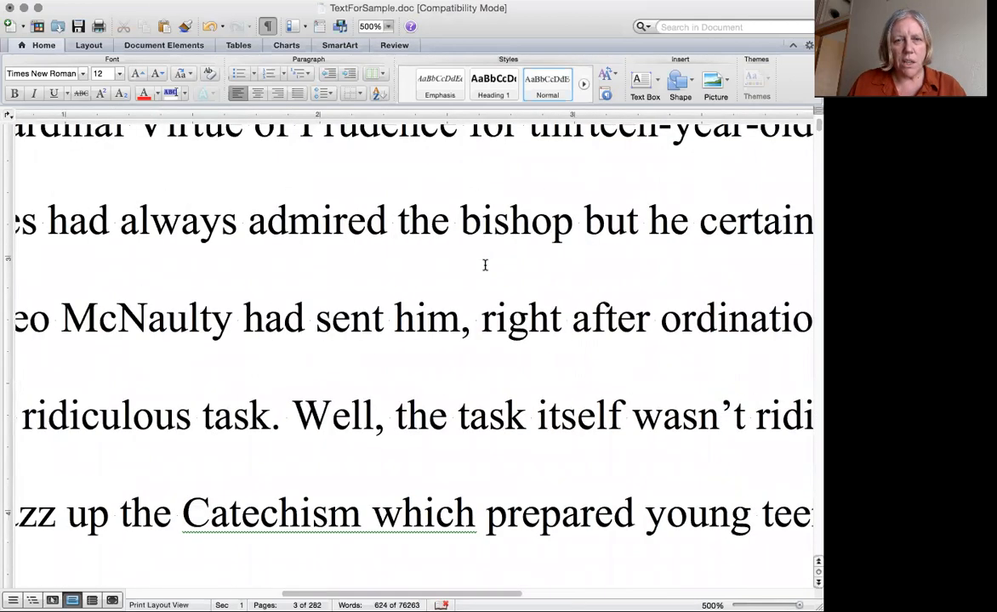
scroll(485, 265, down, 5)
scroll(484, 266, left, 3)
scroll(485, 266, up, 2)
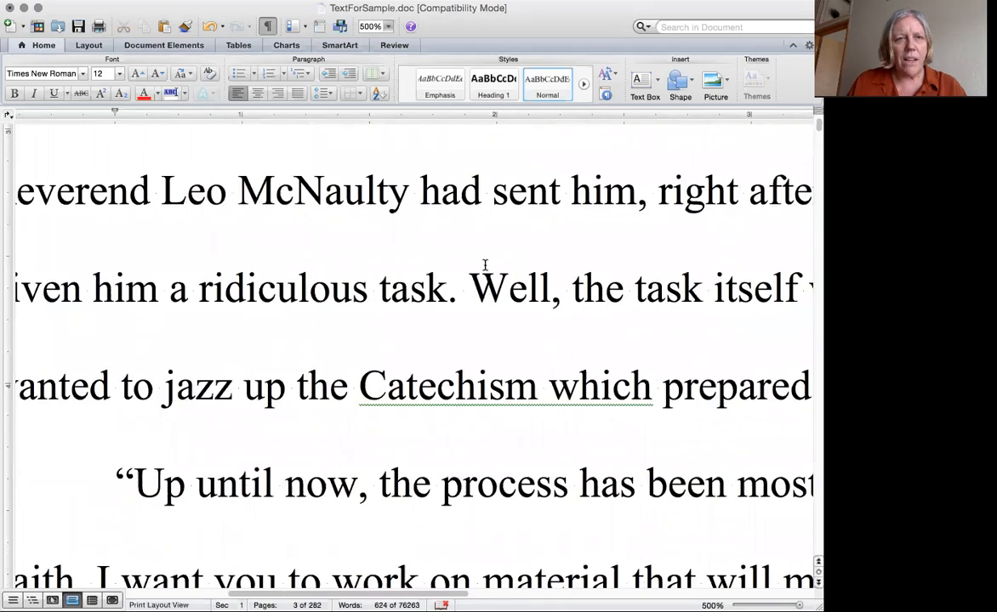
Set the zoom to 200% and examine the double space before "Husband's dead" on page 3.
click(373, 27)
click(384, 54)
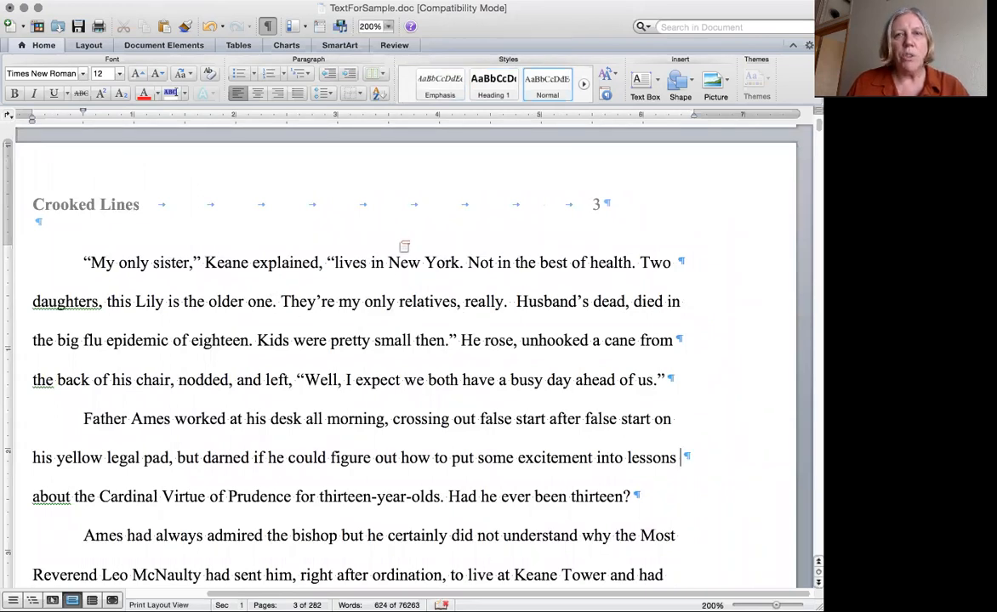
scroll(397, 266, left, 2)
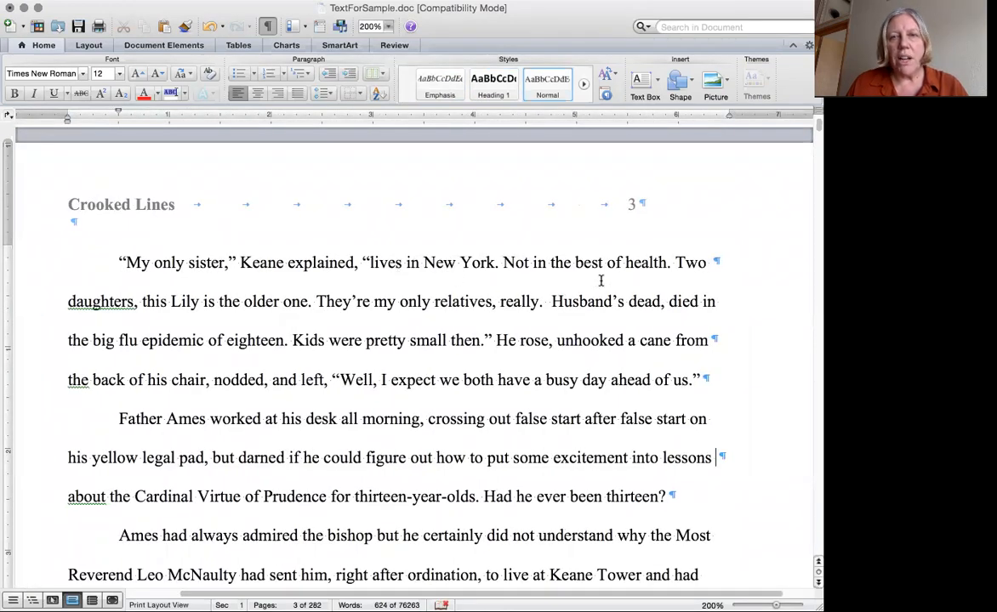
click(553, 305)
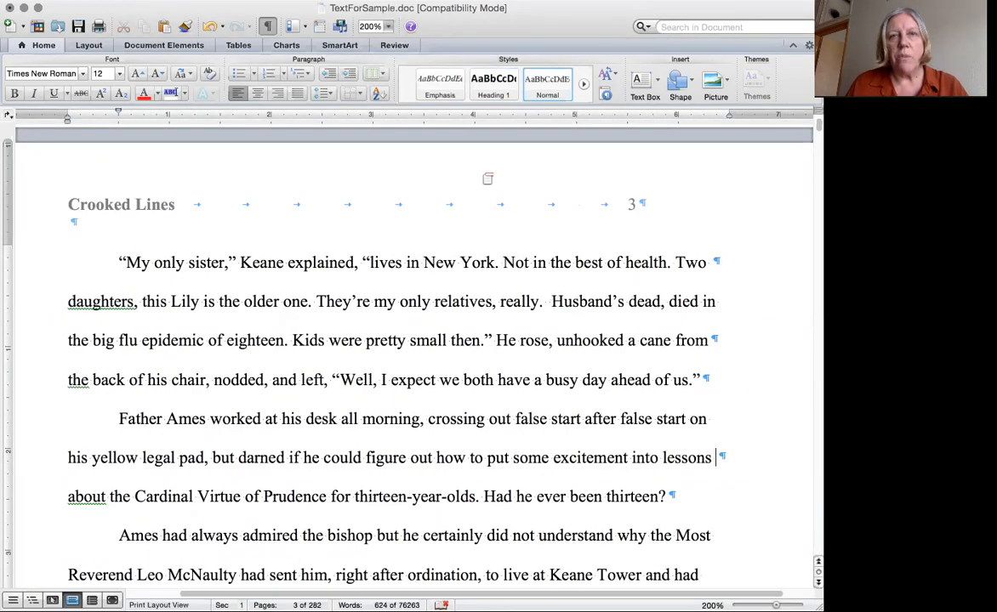
Magnify the opening lines of page 3 to 500% to inspect their spacing marks, and return the zoom to 150%.
click(388, 31)
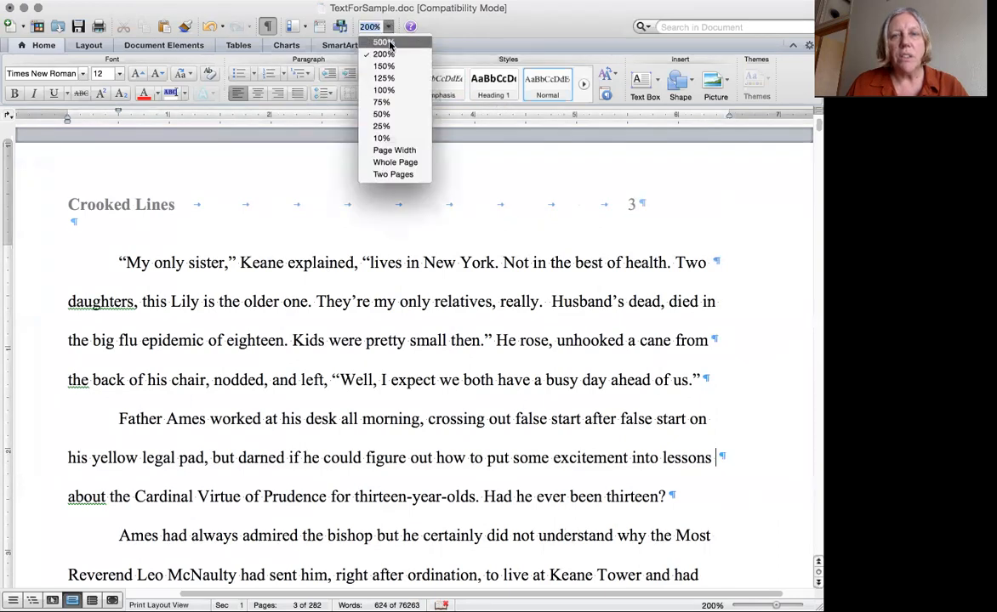
click(382, 41)
scroll(400, 200, up, 5)
scroll(411, 209, left, 10)
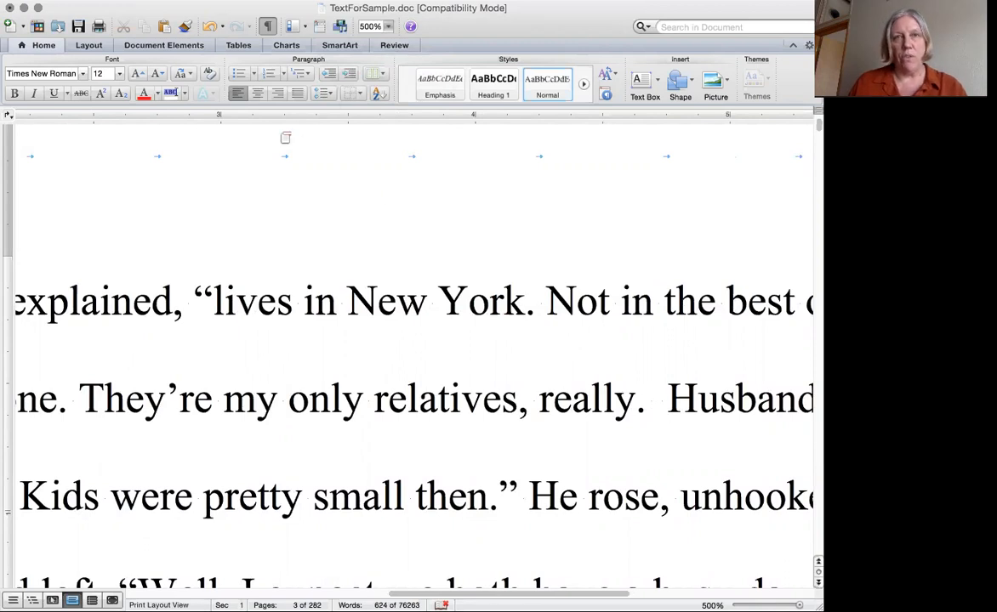
click(379, 29)
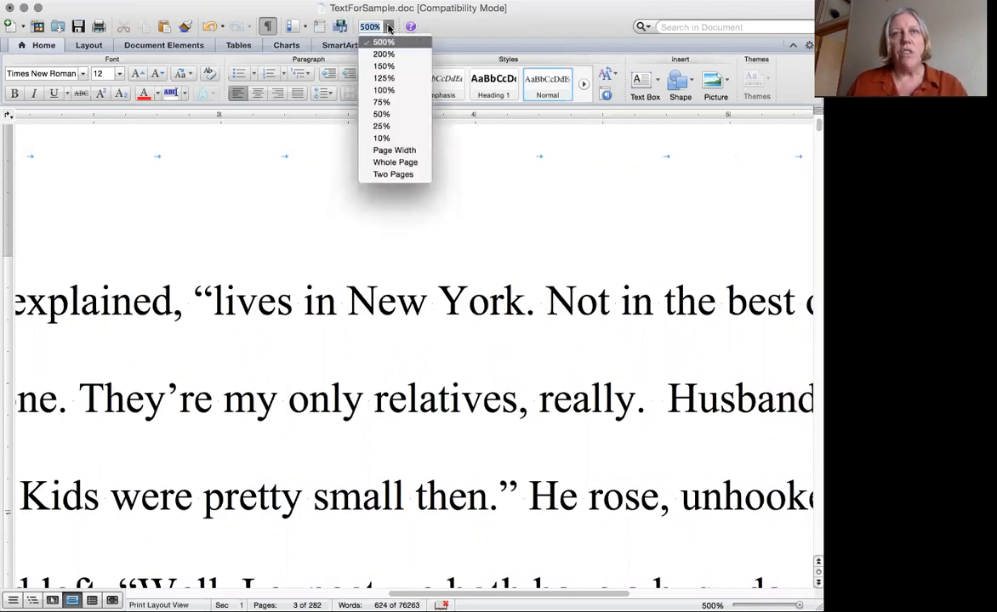
click(381, 66)
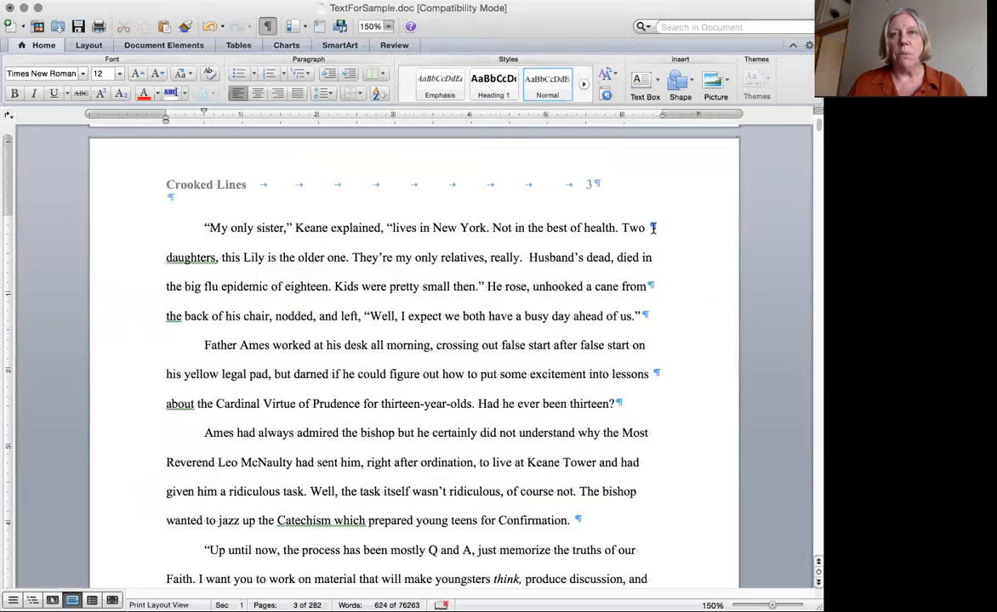
Set up Find and Replace to search for two consecutive spaces and replace them with a single space.
click(648, 26)
click(667, 57)
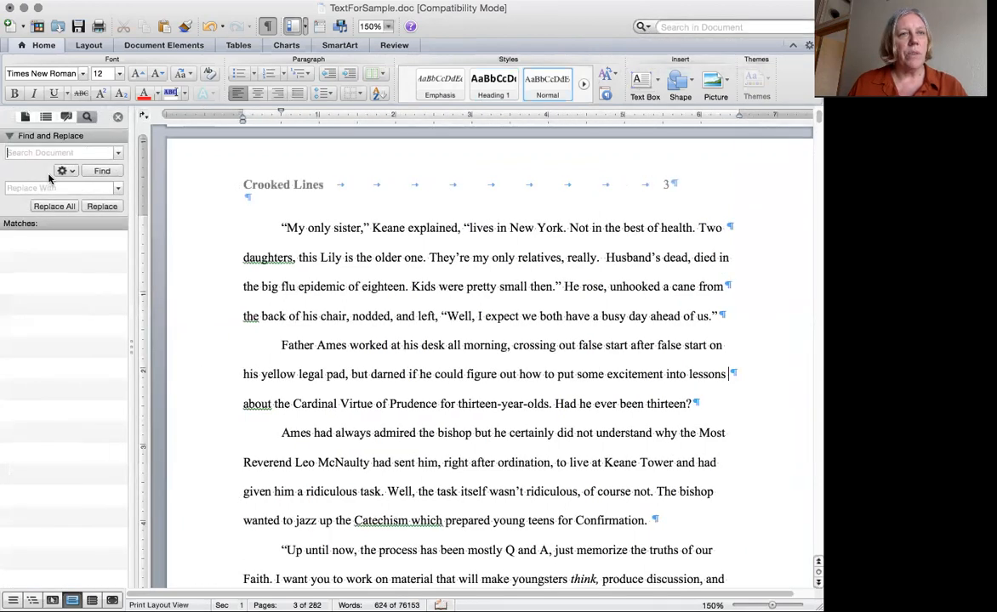
click(48, 154)
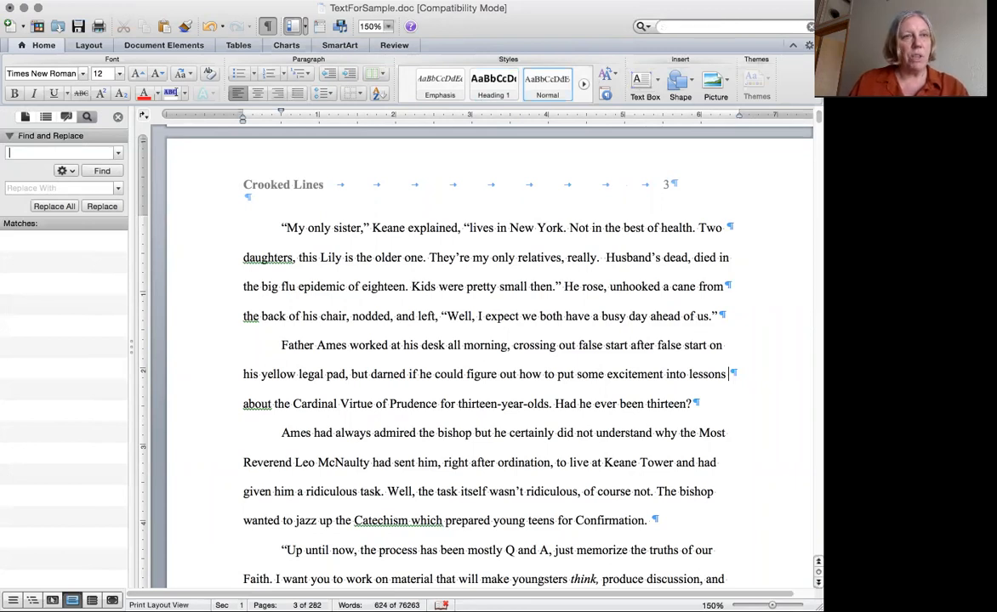
click(8, 188)
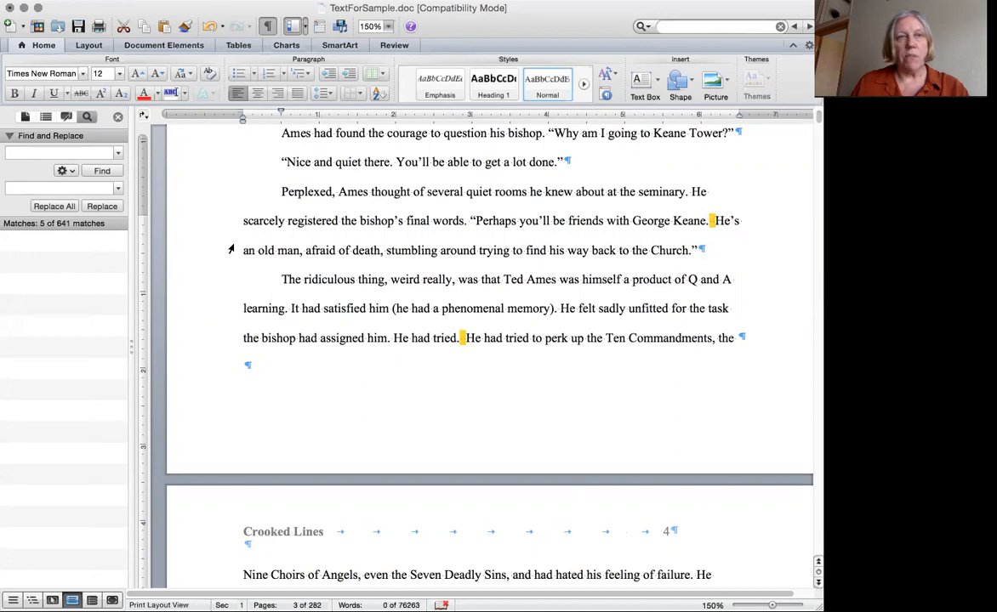
Replace all double spaces in the document with single spaces, repeating the replacement until no double spaces are left.
click(51, 207)
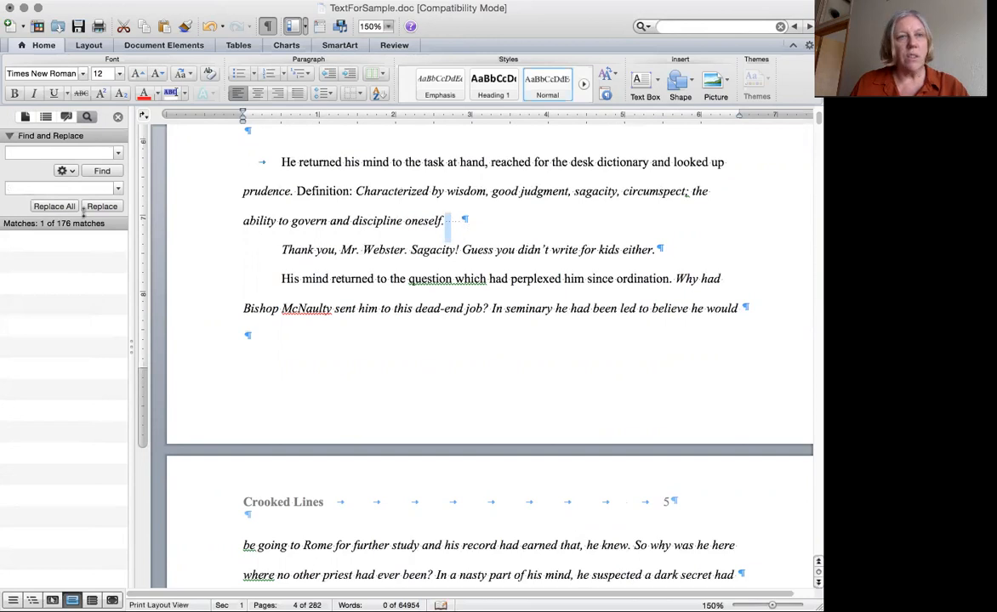
click(53, 207)
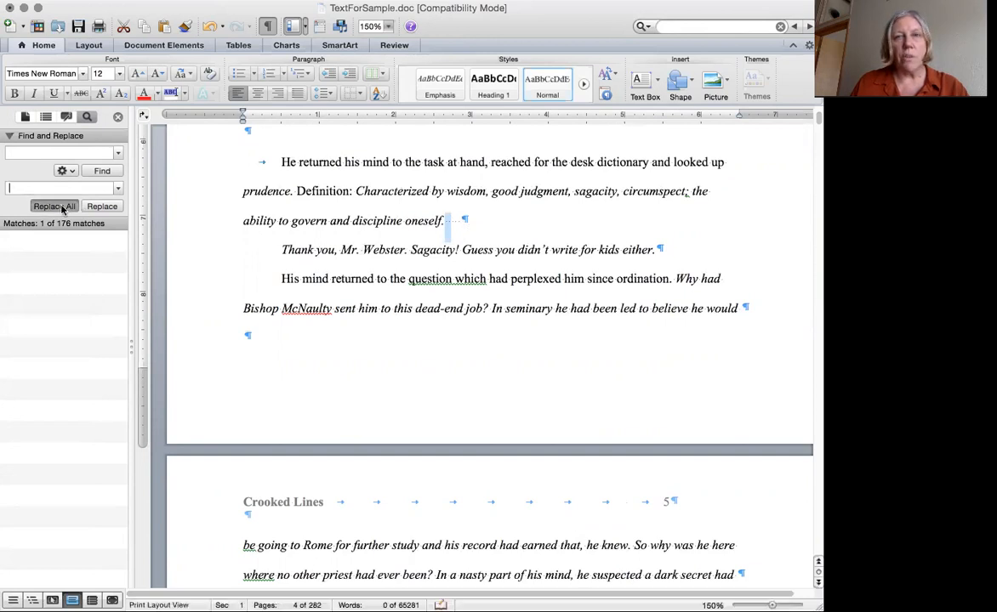
click(62, 207)
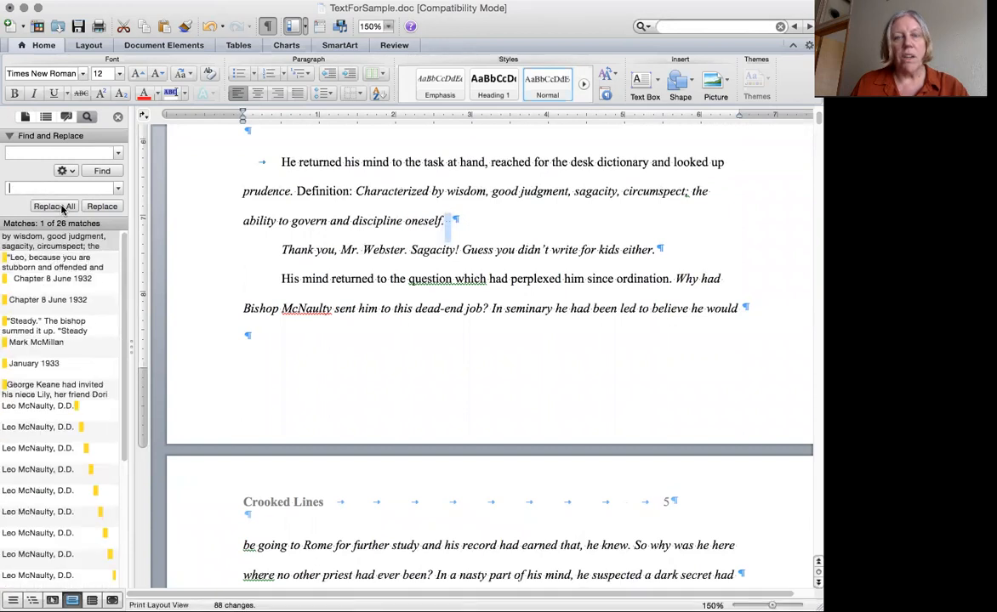
click(62, 208)
click(62, 207)
click(62, 208)
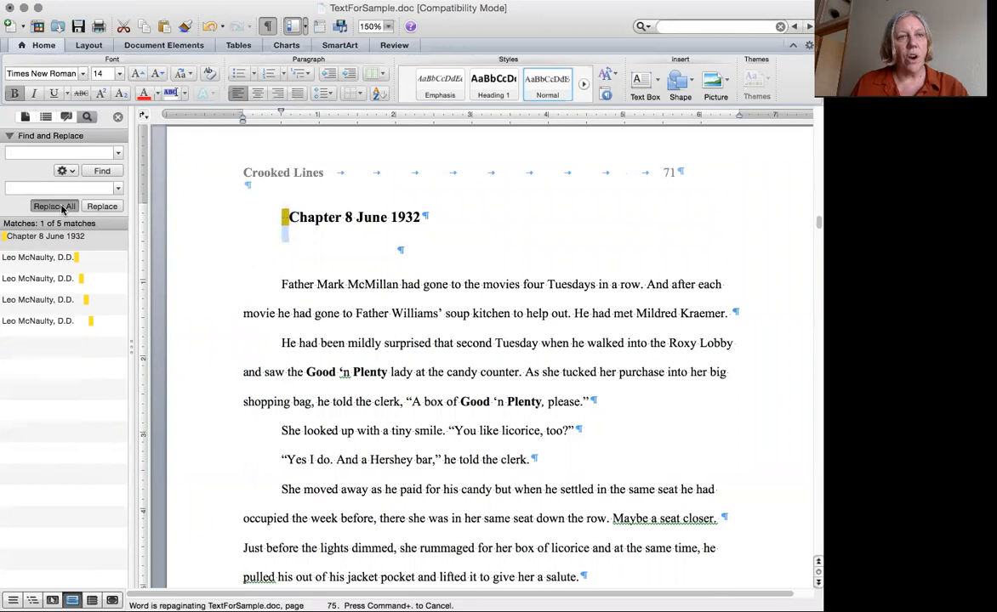
click(62, 208)
click(62, 208)
click(62, 207)
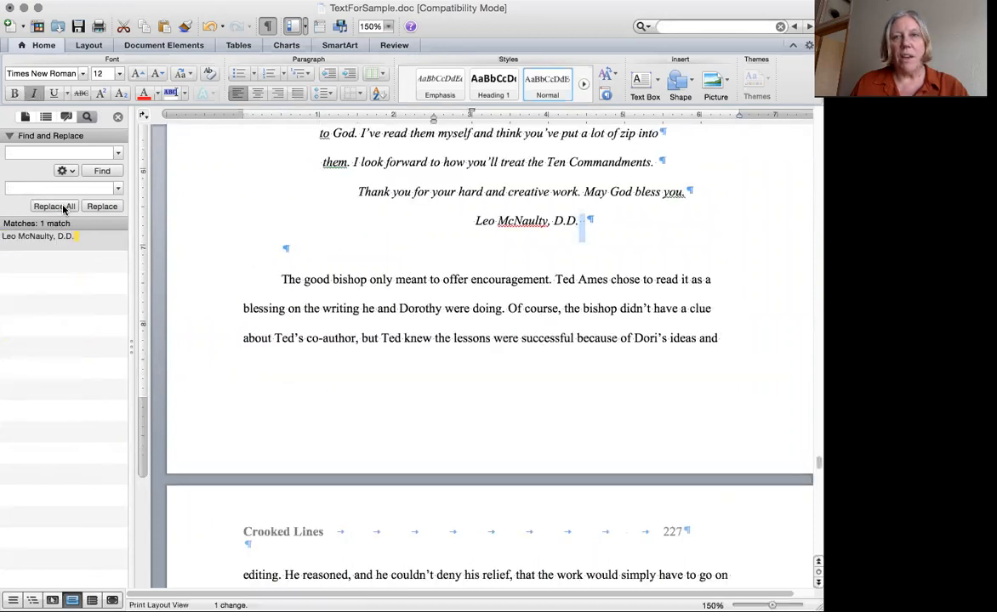
click(63, 208)
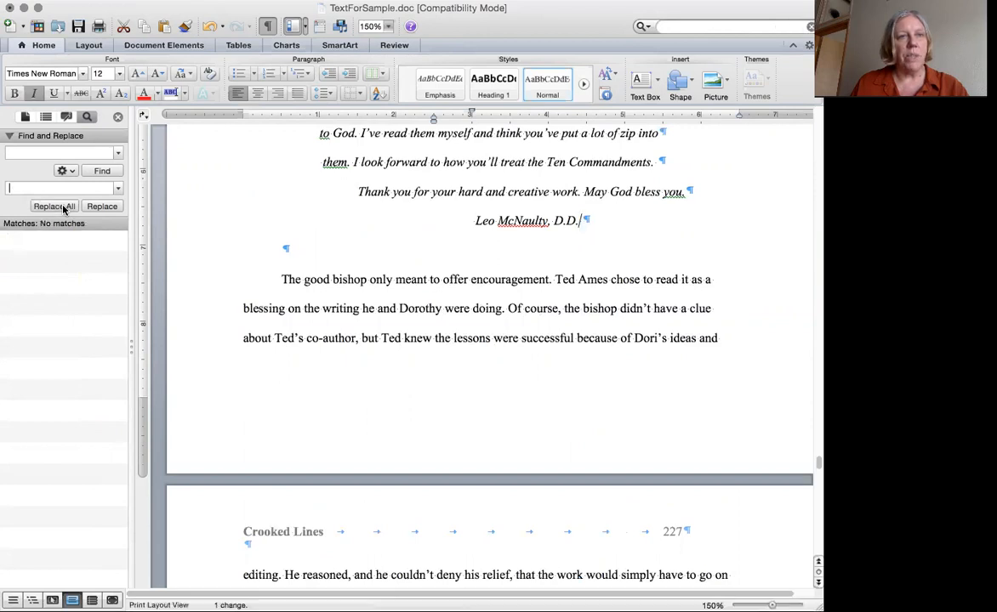
Set up Find and Replace to search for two consecutive paragraph marks (^p^p) and replace them with a single one (^p).
click(25, 155)
key(BackSpace)
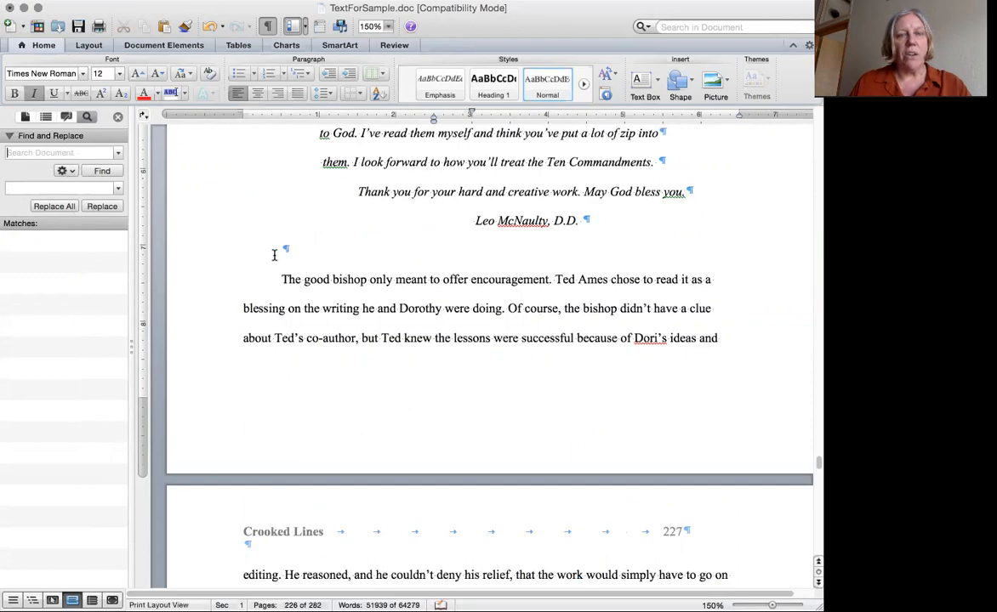
click(118, 153)
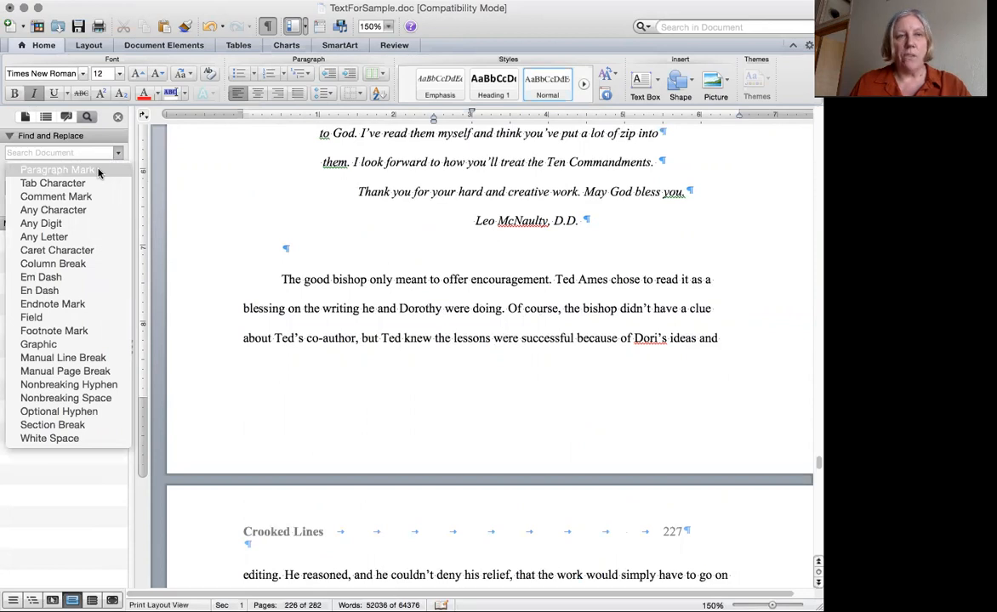
click(99, 173)
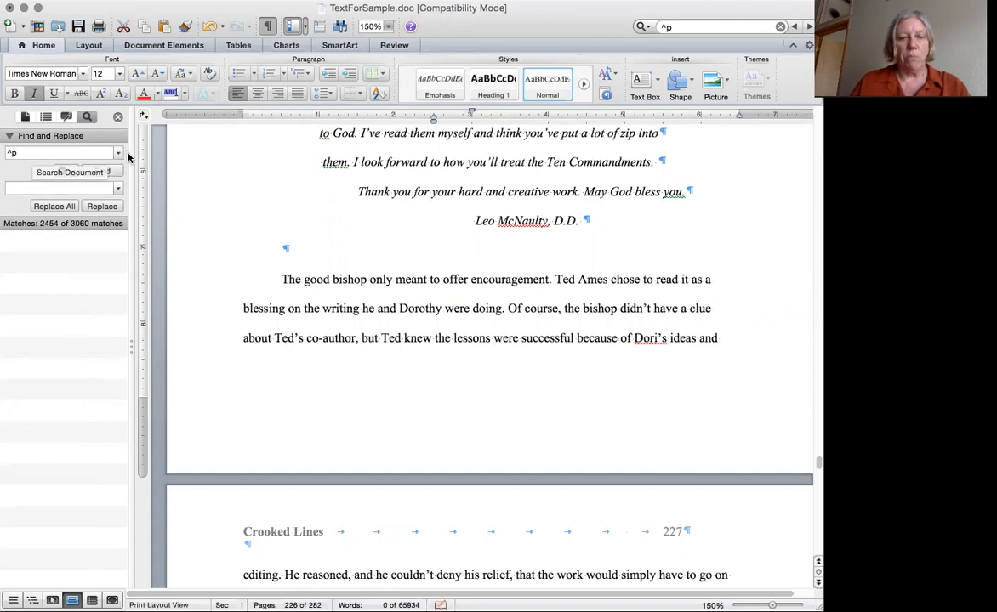
text(^p)
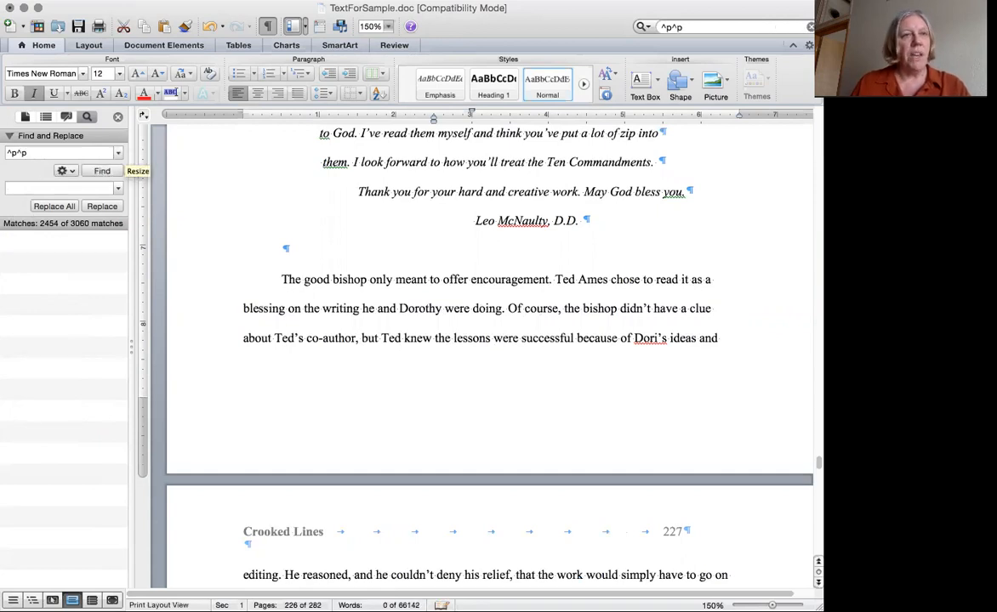
click(15, 191)
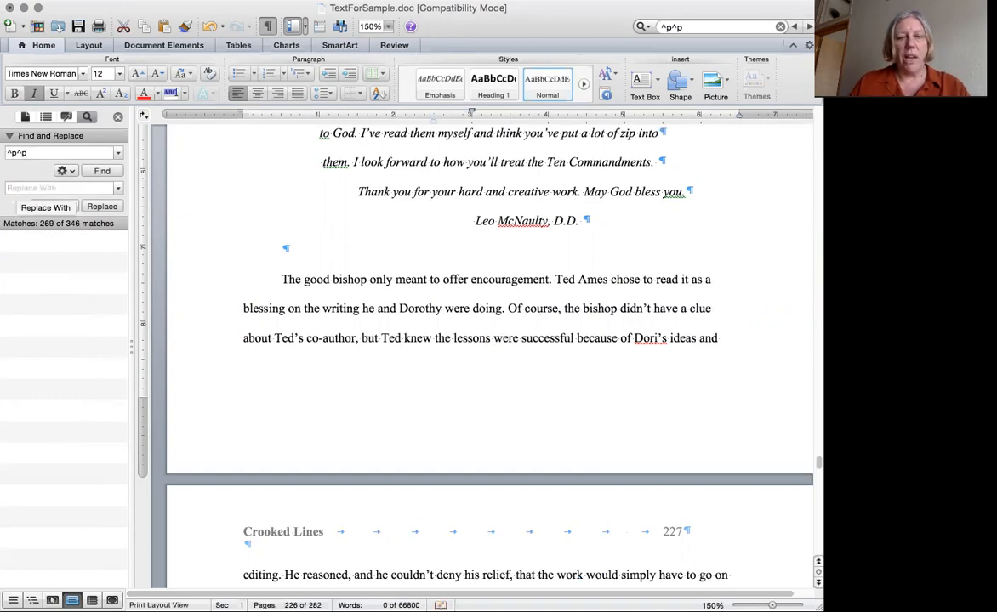
text(^p)
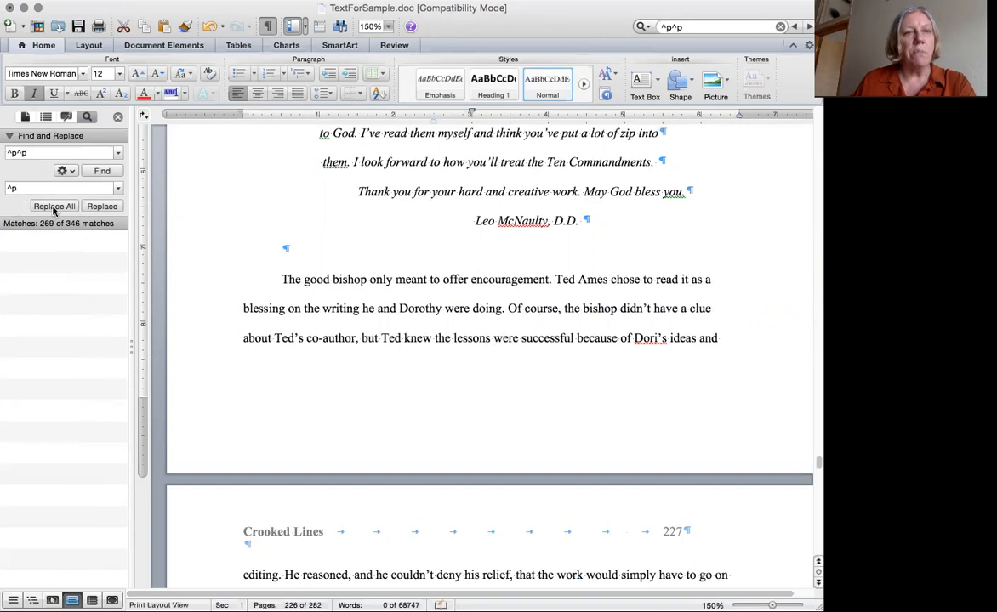
Replace all double paragraph marks in the document with single ones, repeating the replacement to catch the remaining blank paragraphs.
click(104, 208)
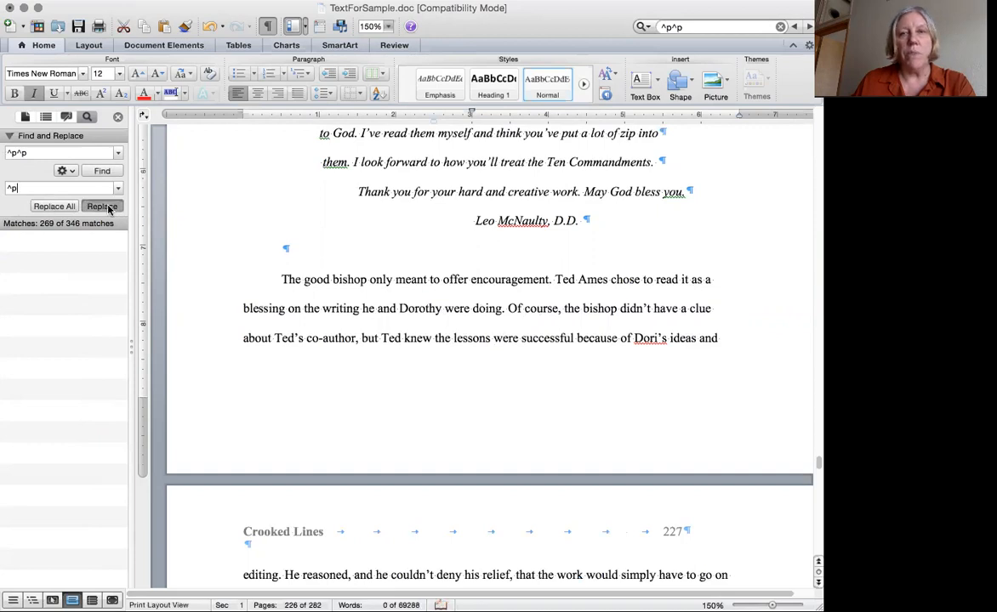
click(55, 207)
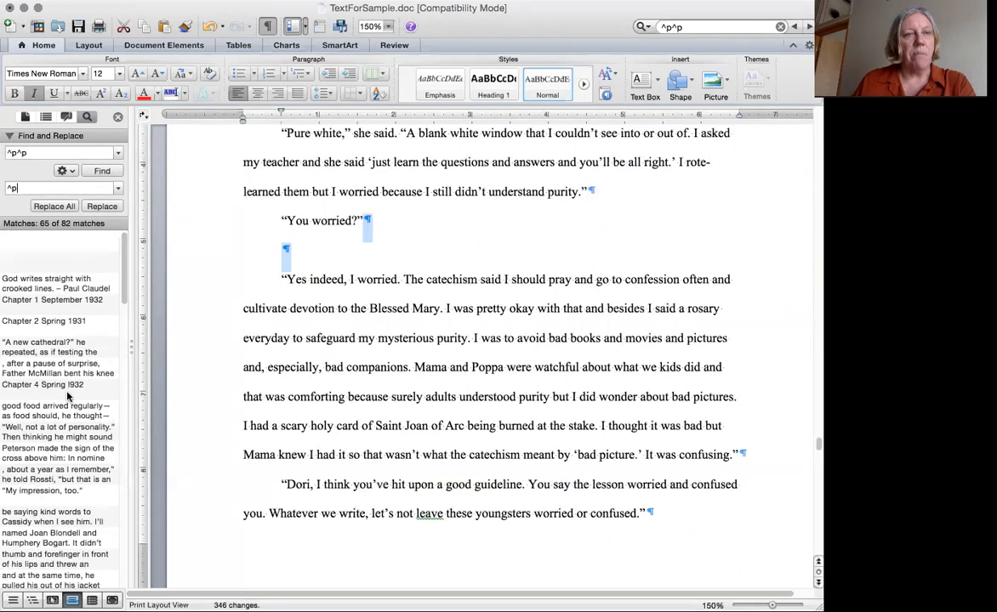
click(66, 207)
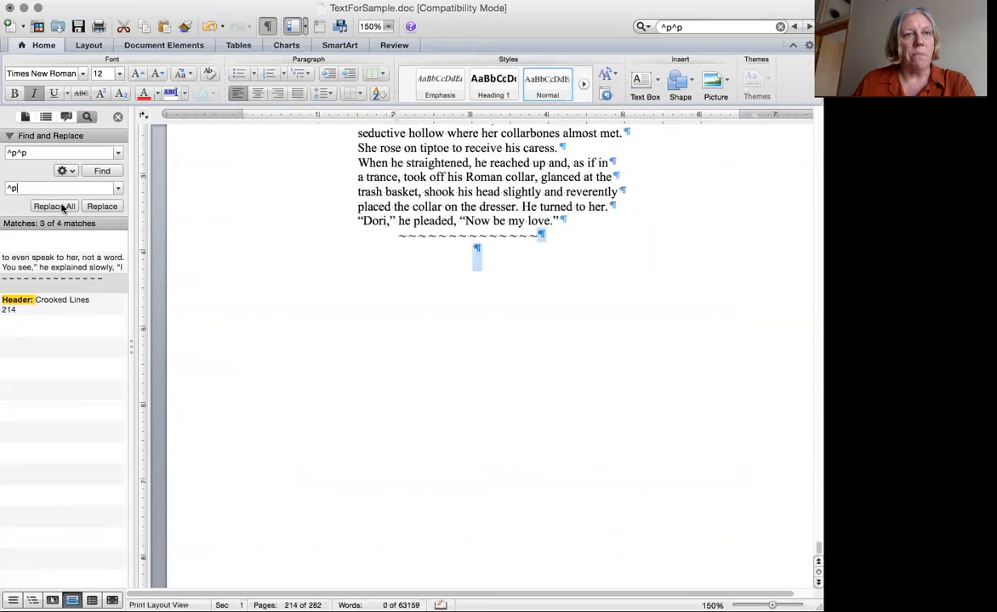
click(63, 207)
click(62, 207)
click(62, 207)
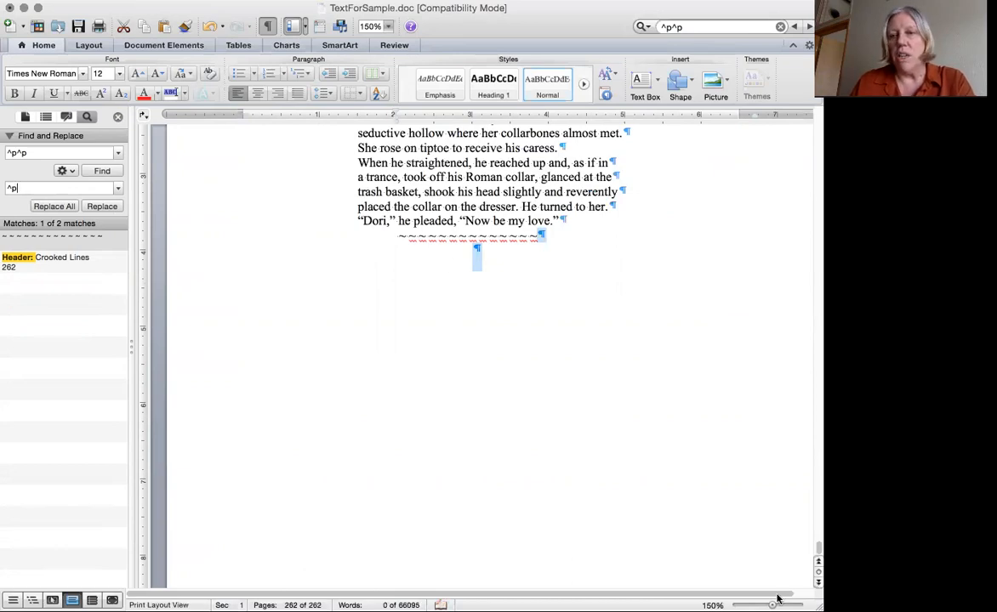
Replace every paragraph mark followed by a space with a plain paragraph mark (^p) throughout the document.
drag(818, 549, 818, 148)
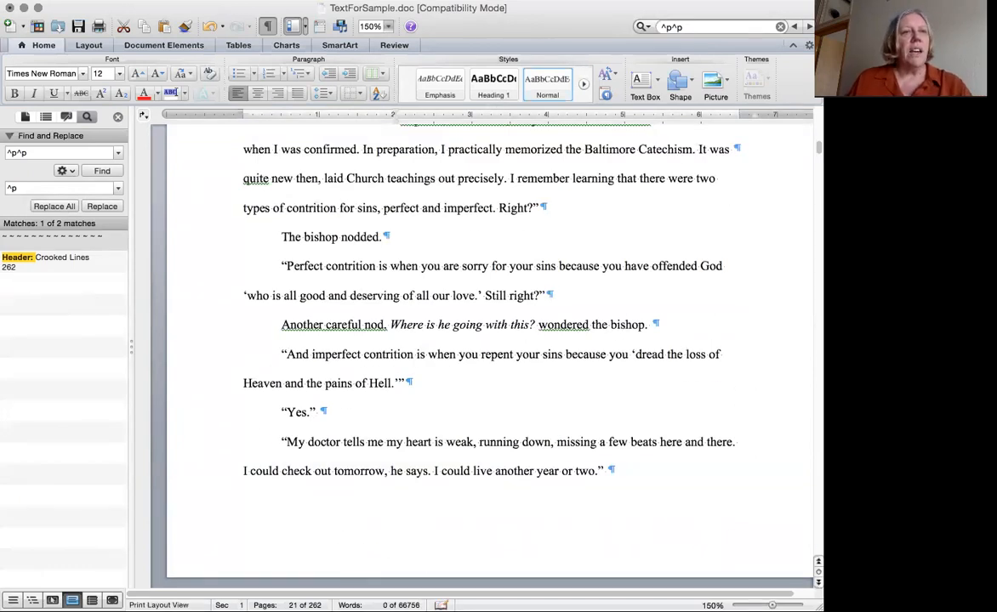
triple_click(37, 154)
key(BackSpace)
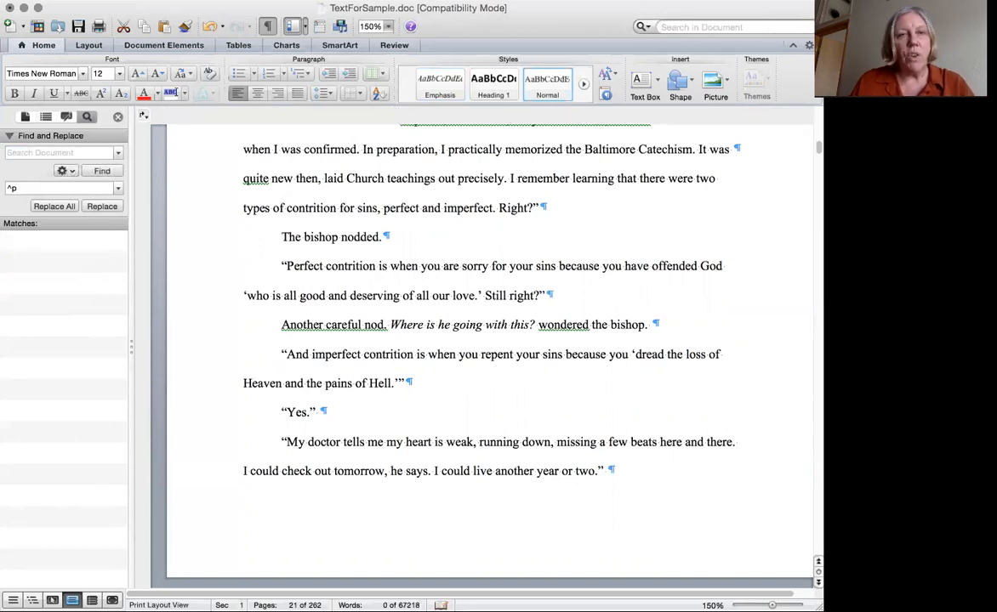
click(299, 271)
key(super+End)
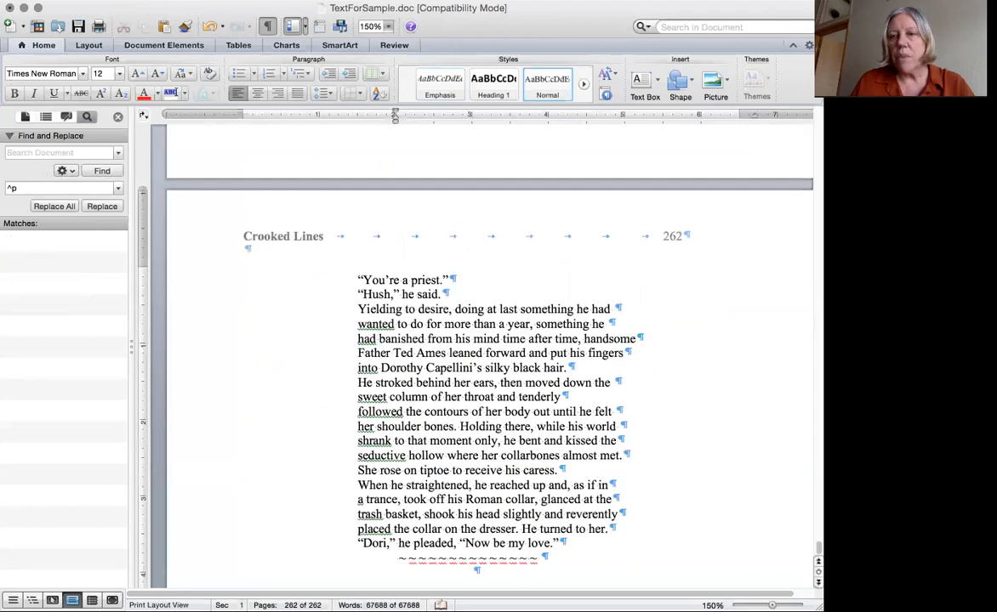
scroll(372, 189, up, 20)
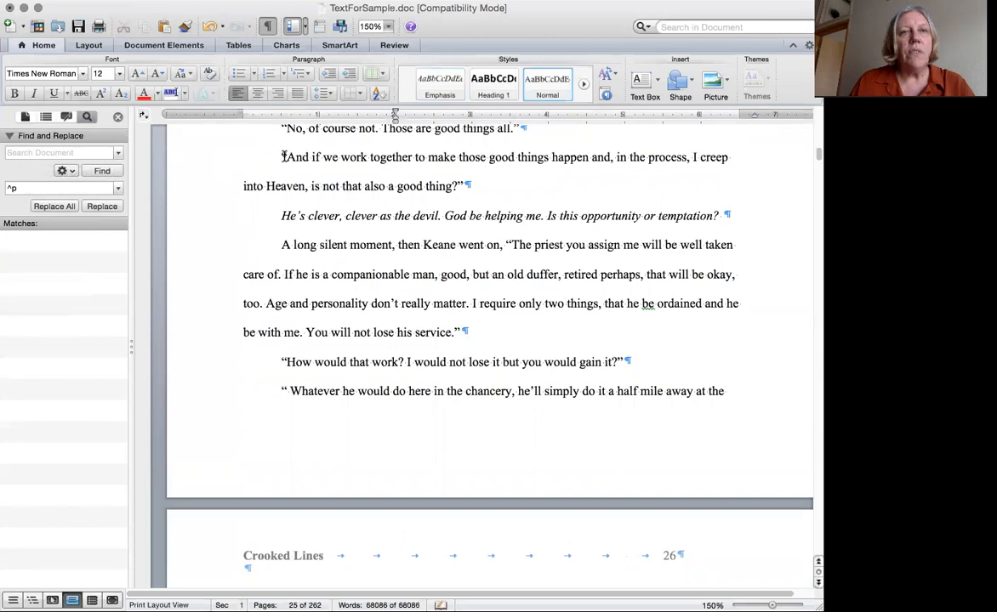
click(61, 154)
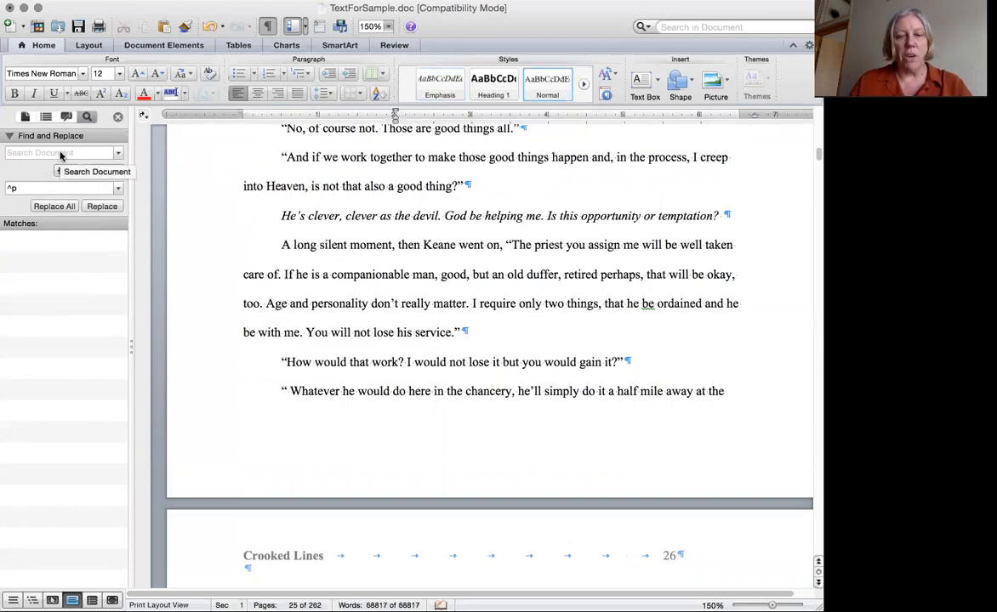
text(^p)
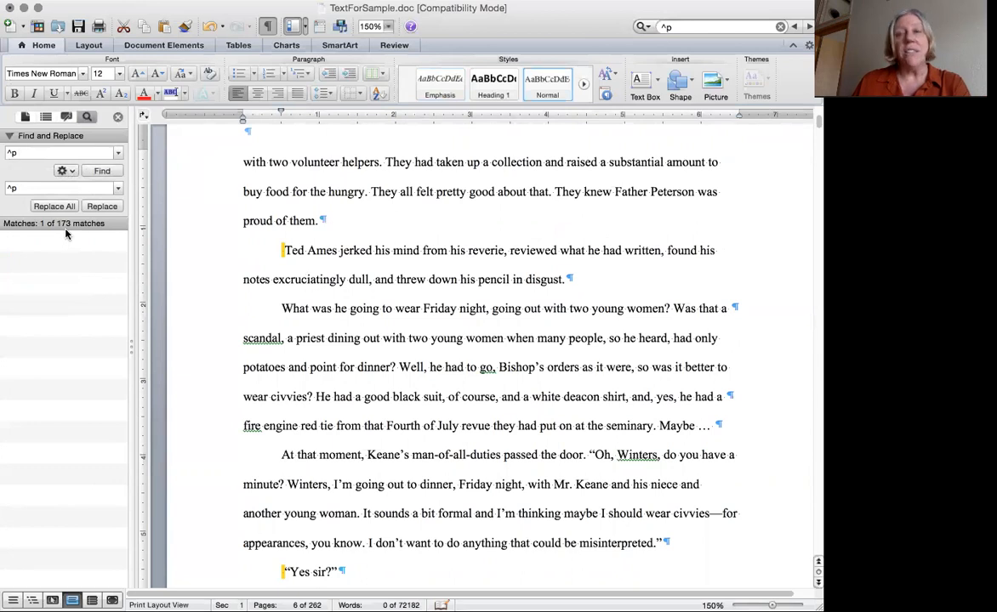
click(64, 207)
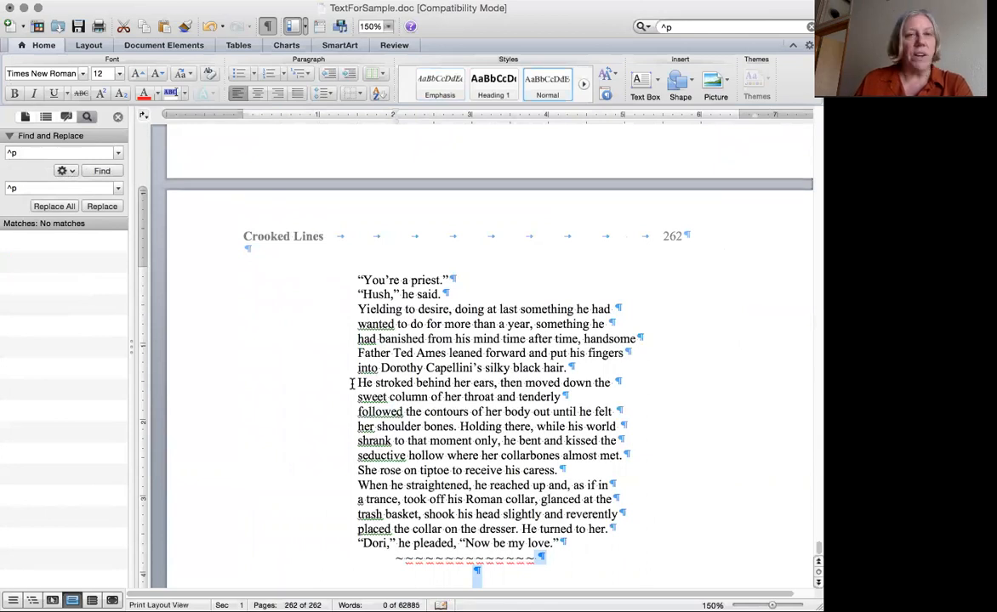
Search the document for tab characters (^t).
scroll(351, 383, up, 3)
triple_click(20, 152)
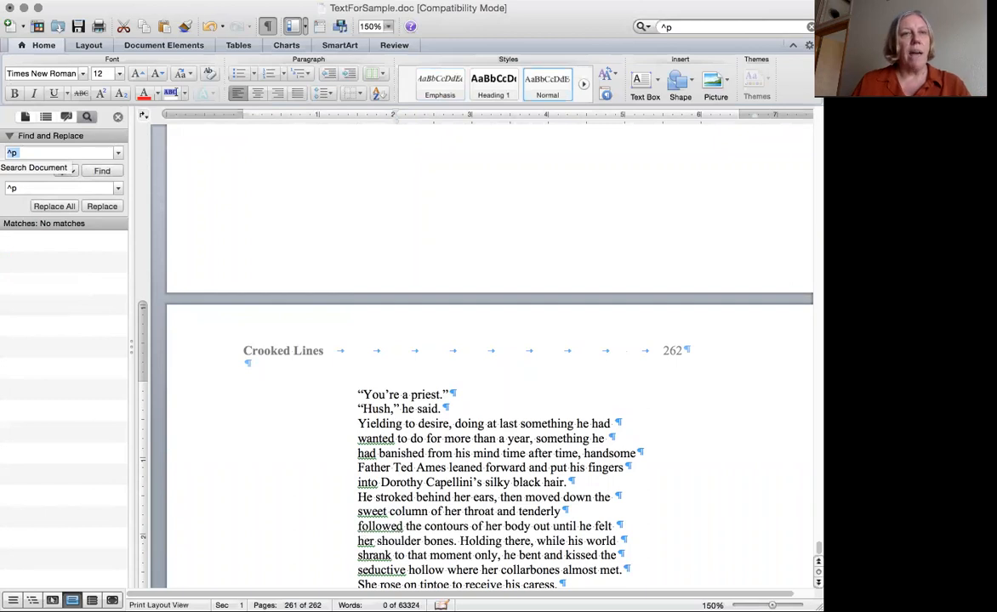
click(118, 153)
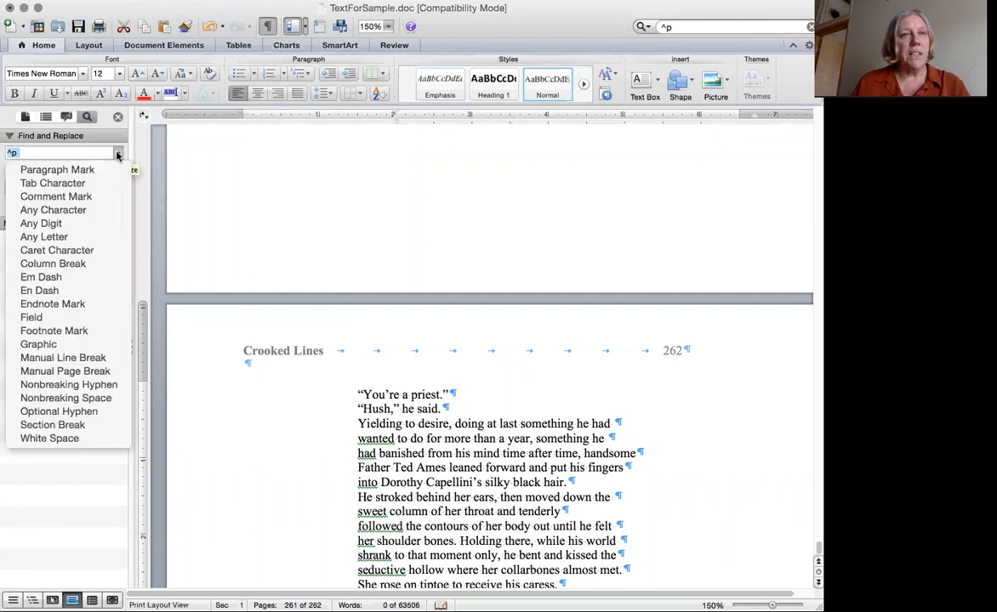
click(85, 183)
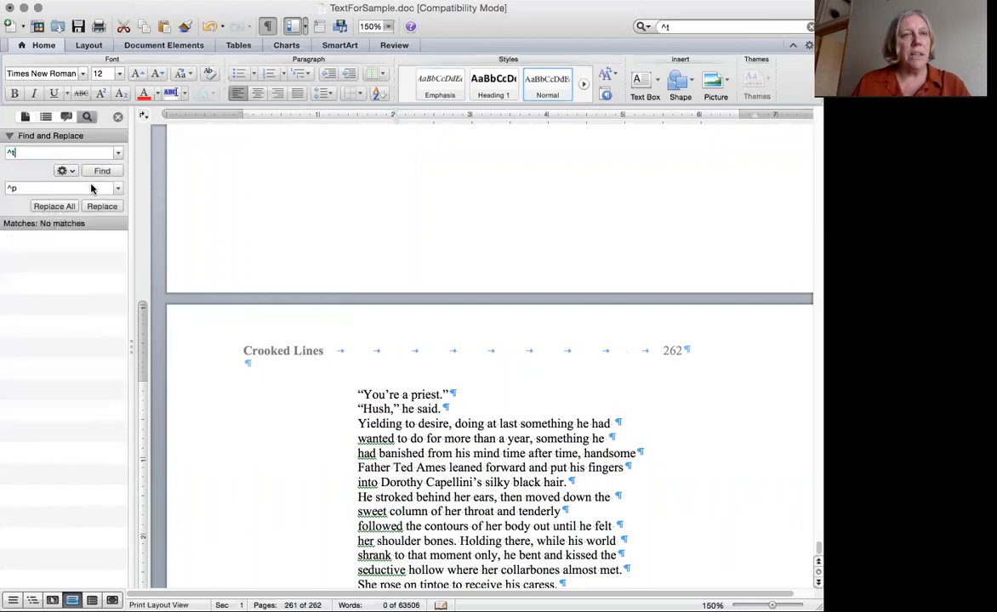
click(84, 170)
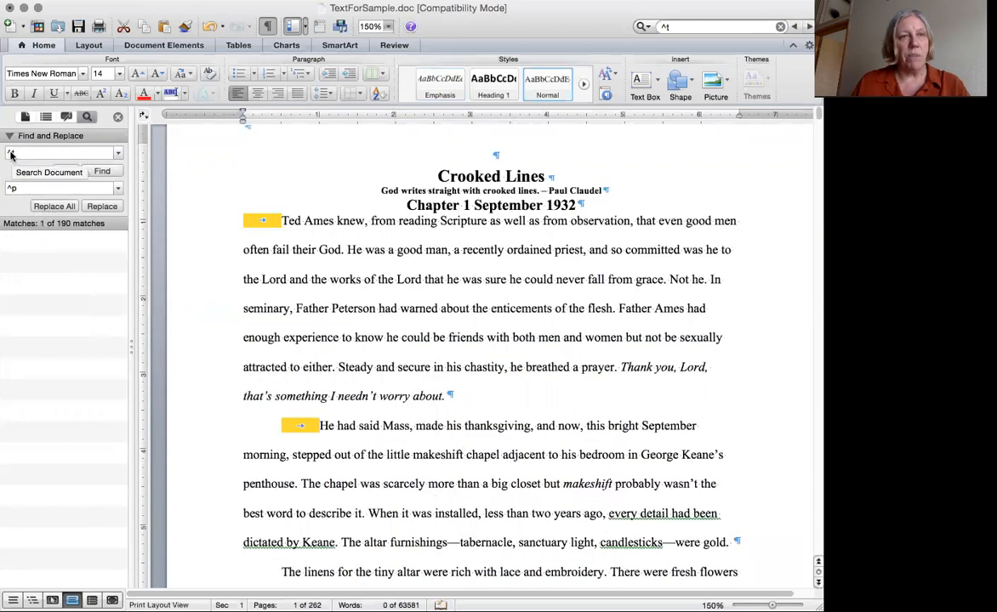
click(118, 153)
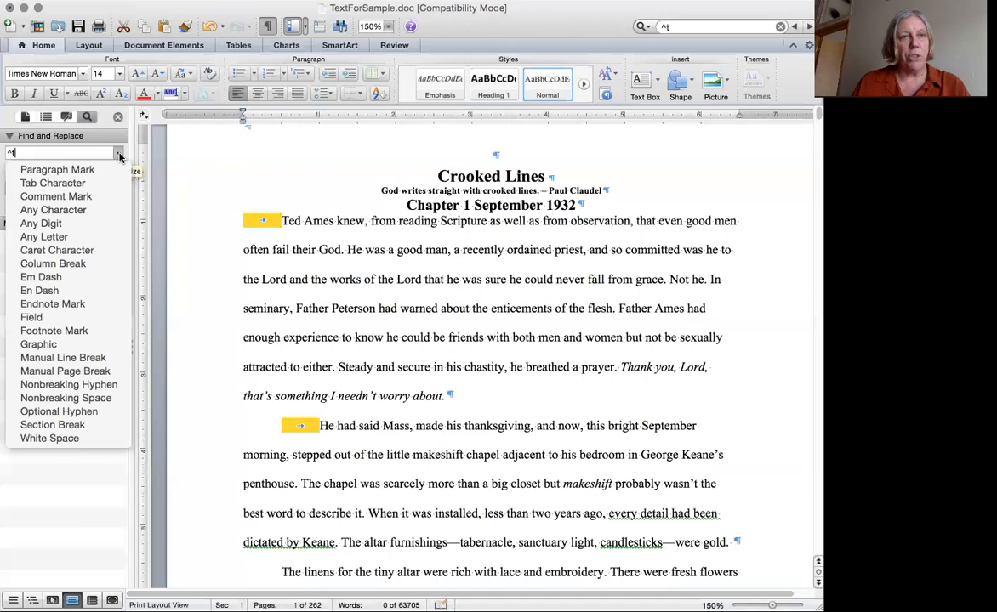
click(119, 152)
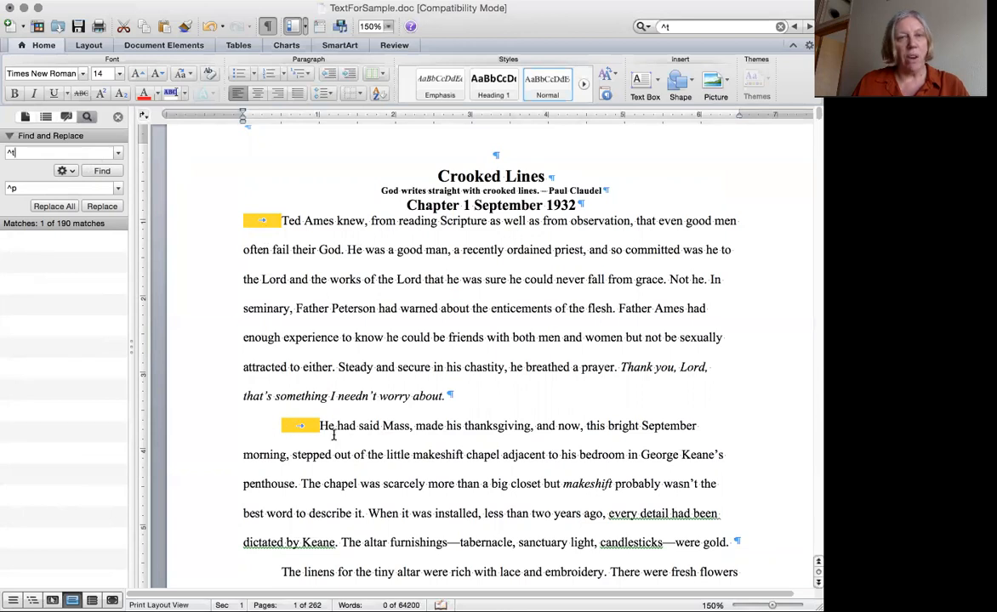
Empty the replacement text and remove all the found tab characters from the document.
double_click(26, 190)
key(BackSpace)
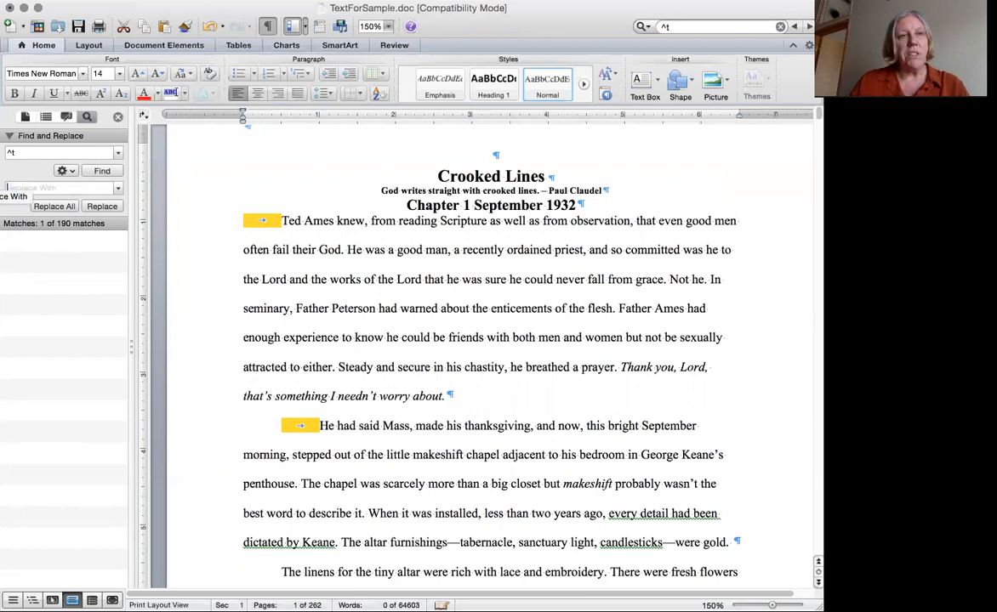
click(51, 206)
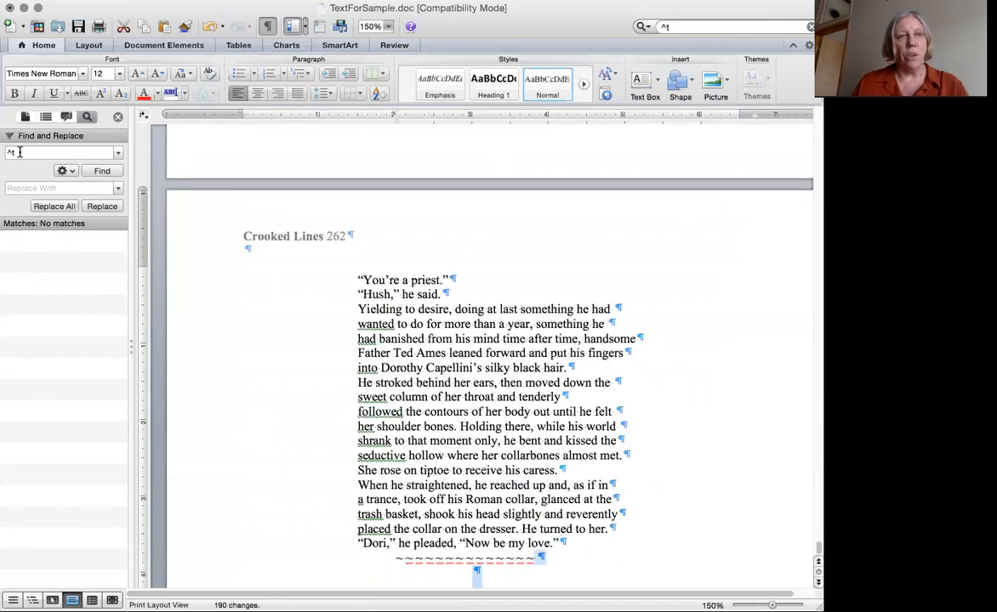
Replace all manual line breaks (^l) in the document with paragraph marks (^p).
key(BackSpace)
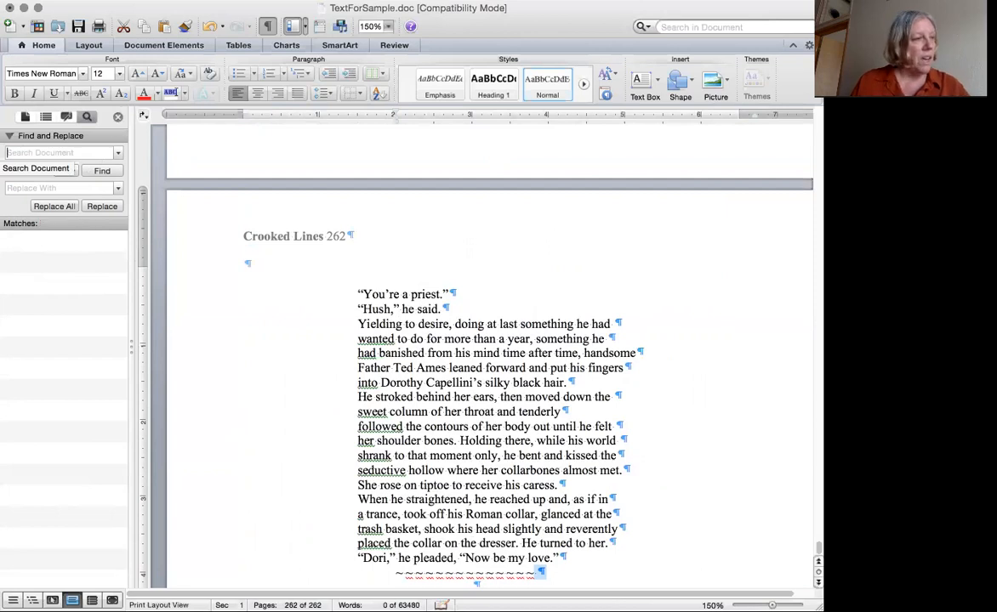
click(118, 153)
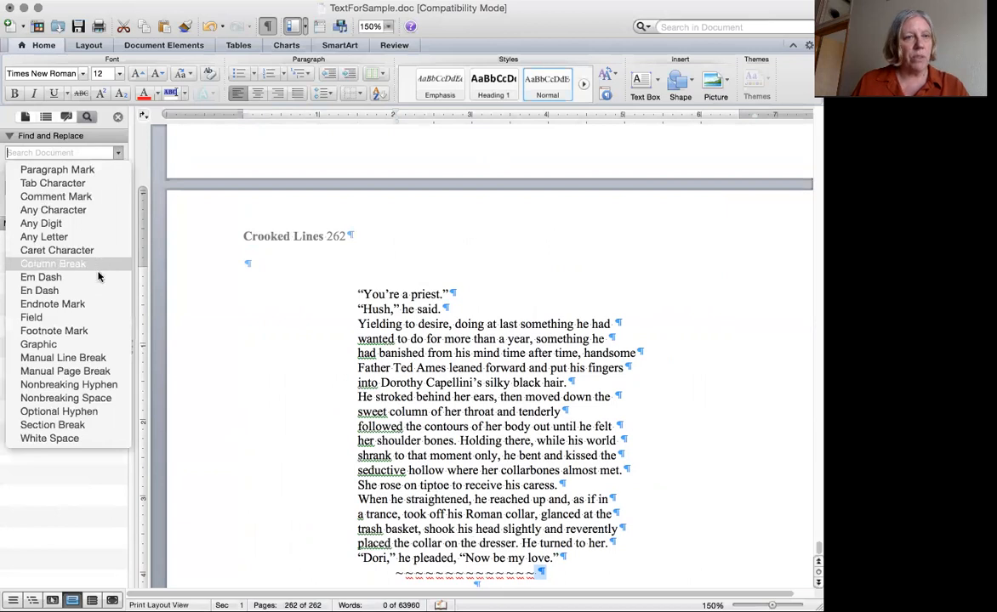
click(113, 366)
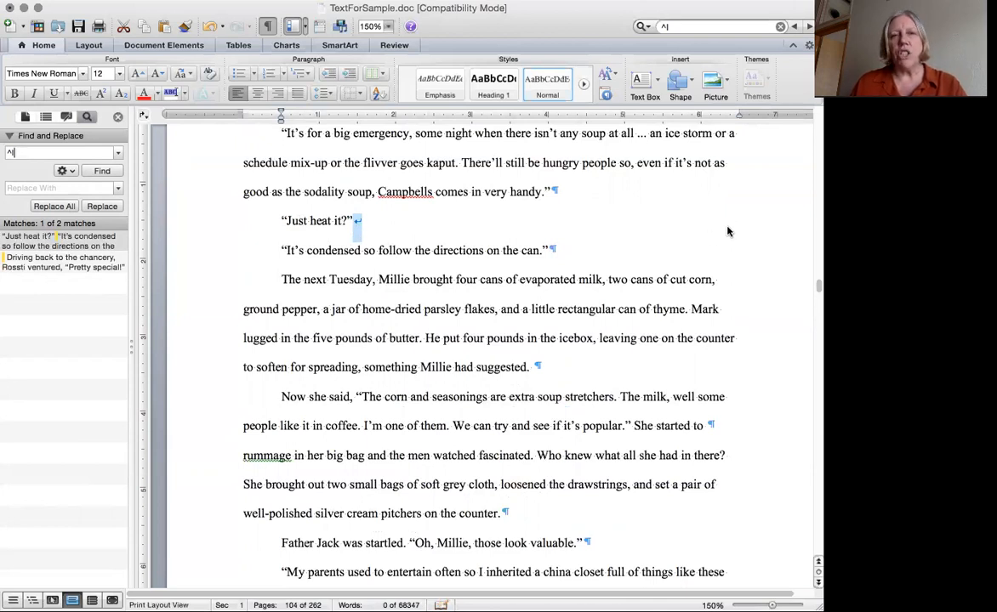
click(8, 187)
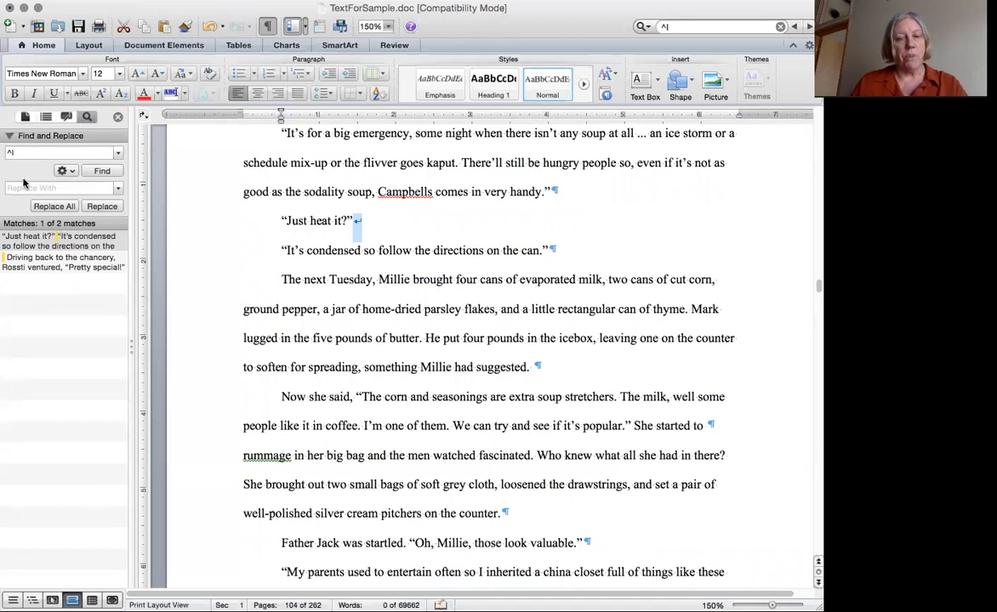
text(^p)
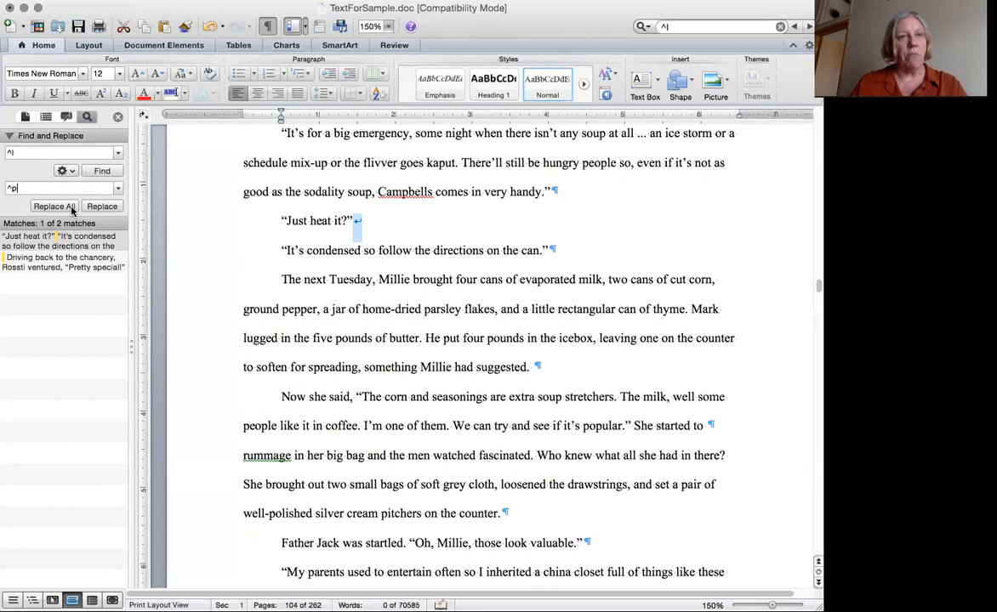
click(71, 208)
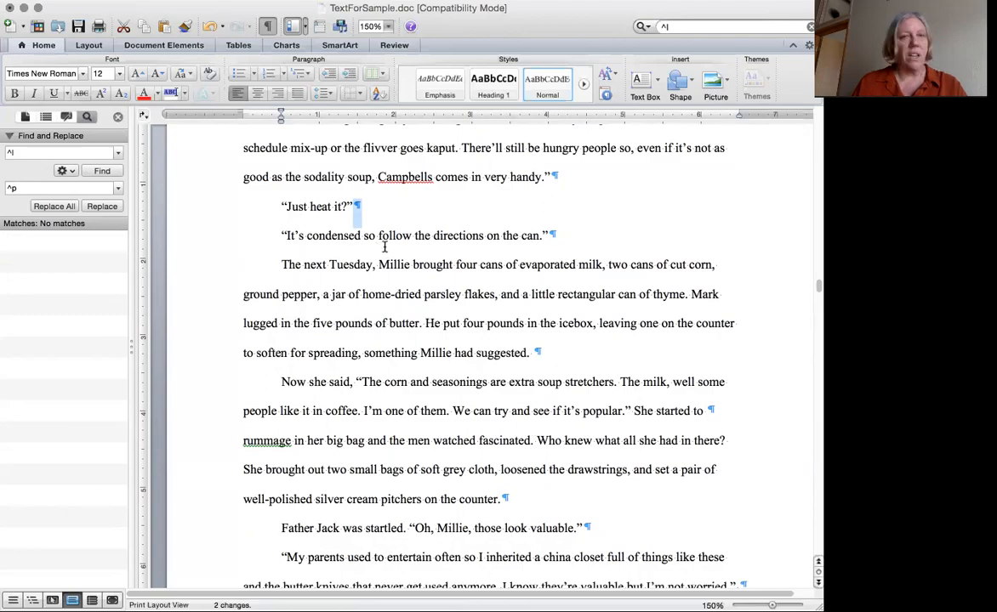
Change the search text to a double hyphen (--) and find its occurrences in the document.
scroll(411, 281, up, 20)
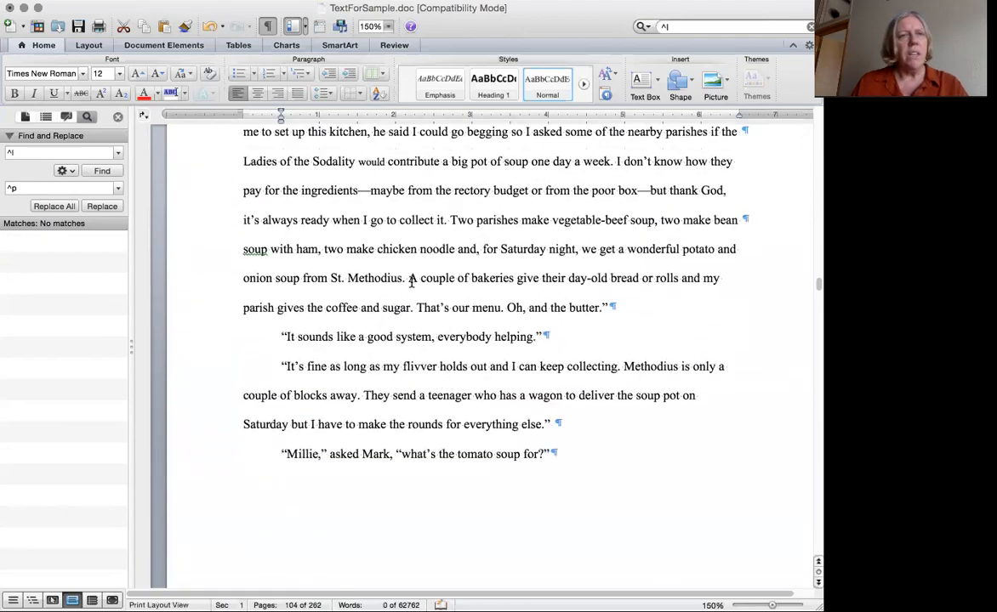
scroll(411, 281, up, 20)
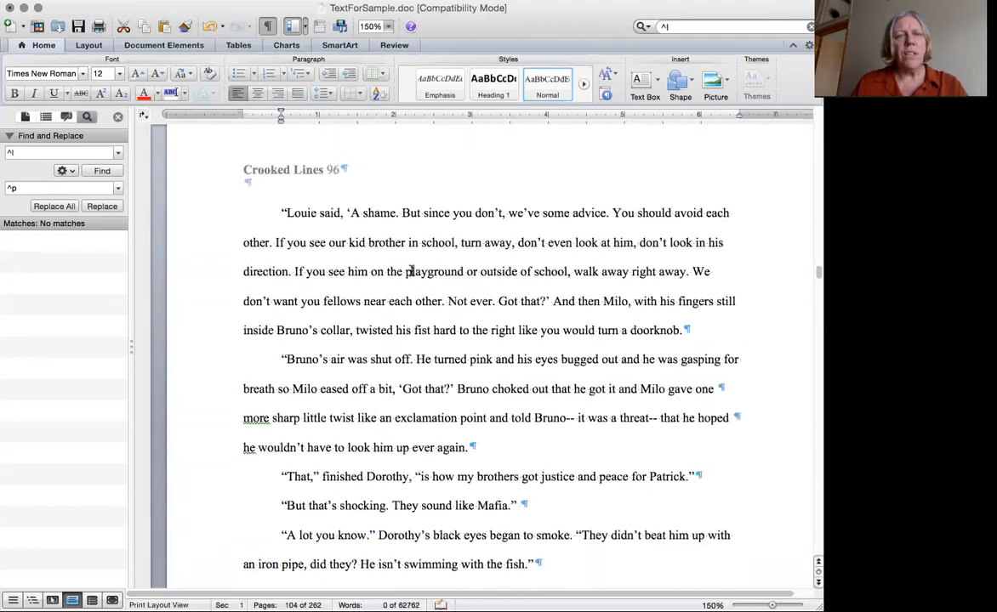
key(BackSpace)
key(BackSpace)
text(-)
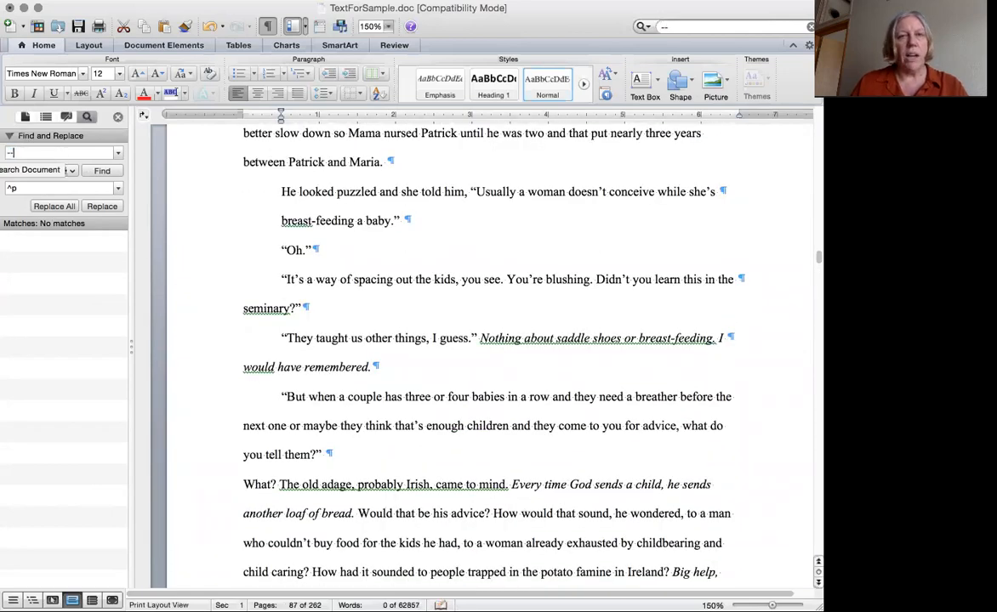
text(-)
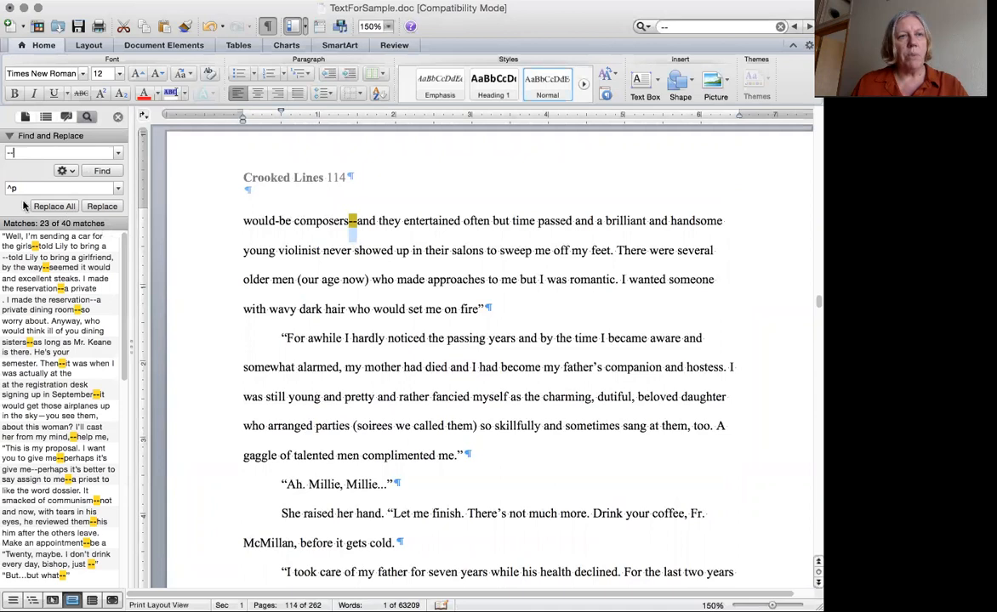
Replace all double hyphens in the document with em dashes (^+).
click(118, 188)
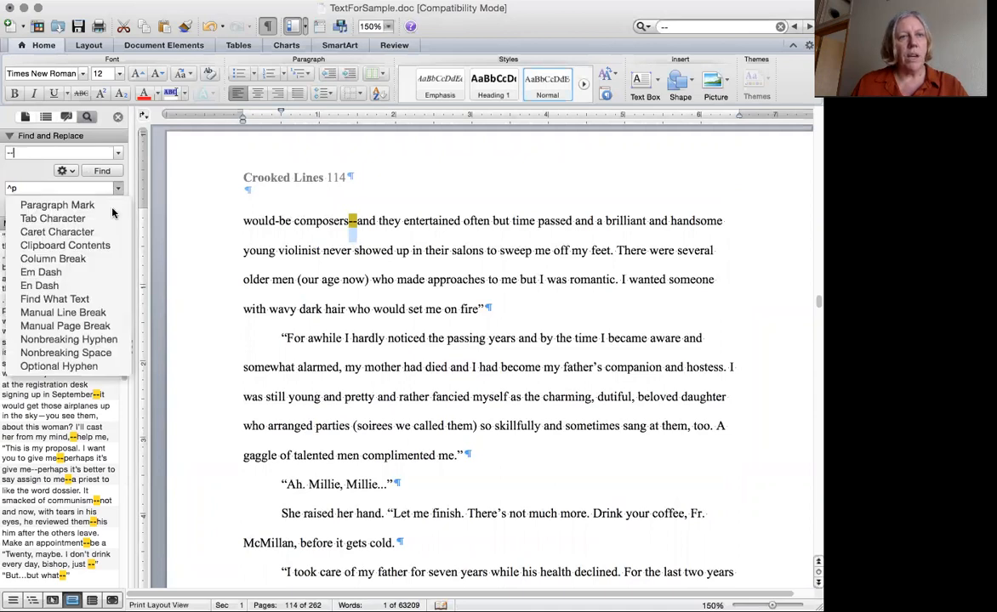
click(73, 273)
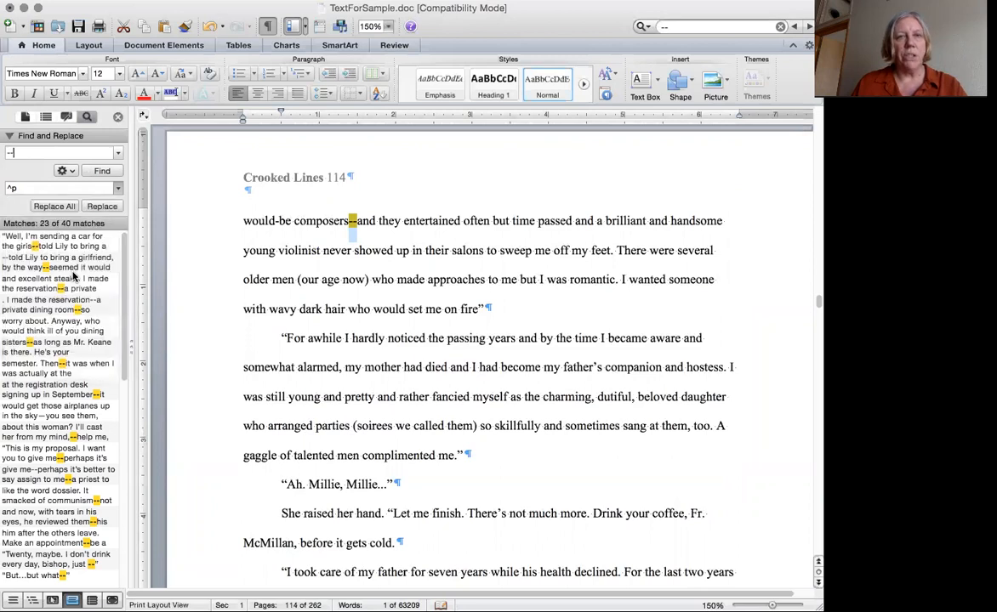
click(60, 207)
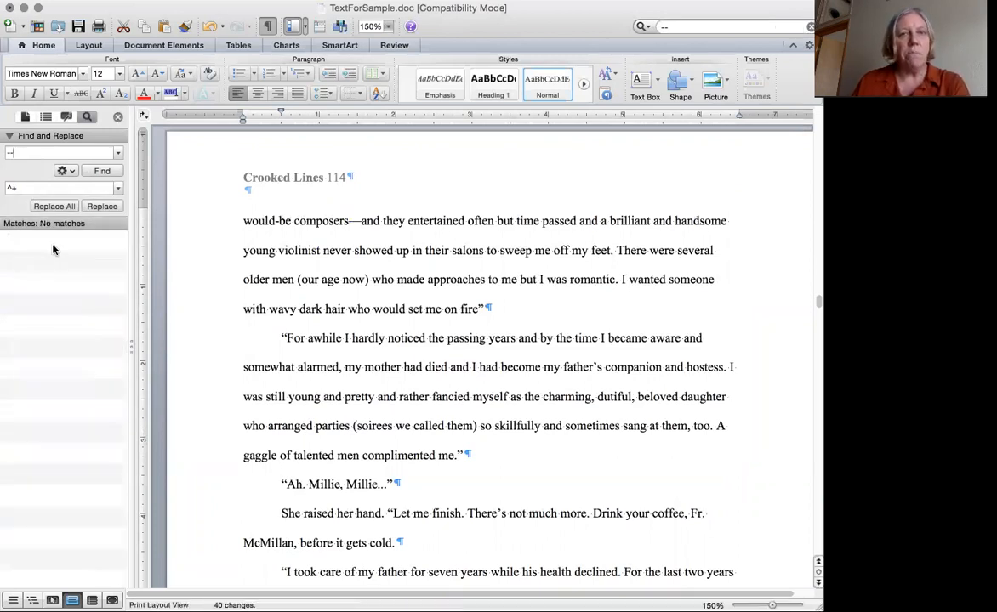
Change the search text to three periods (...) and find their occurrences in the document.
double_click(21, 154)
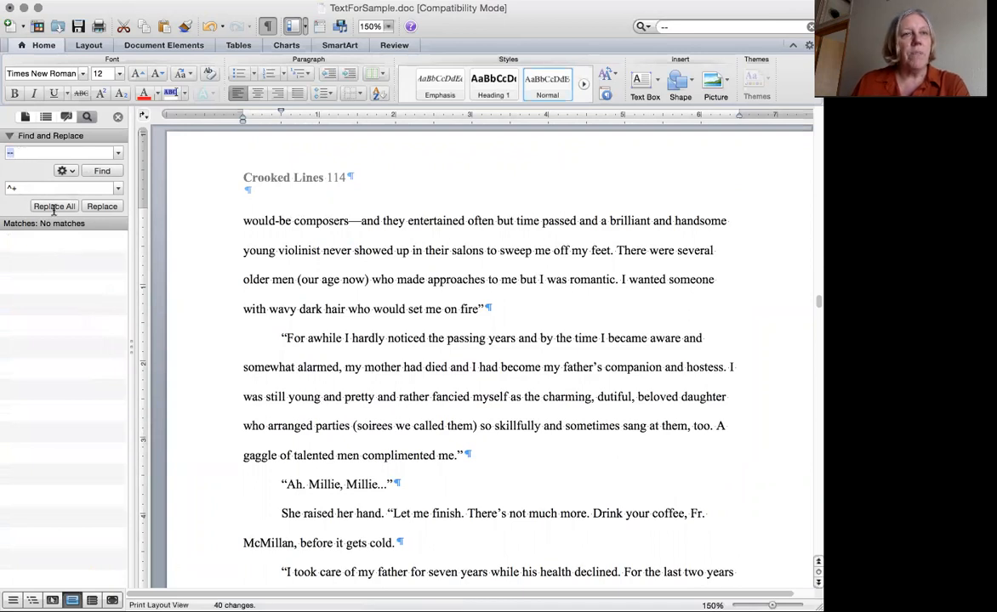
text(...)
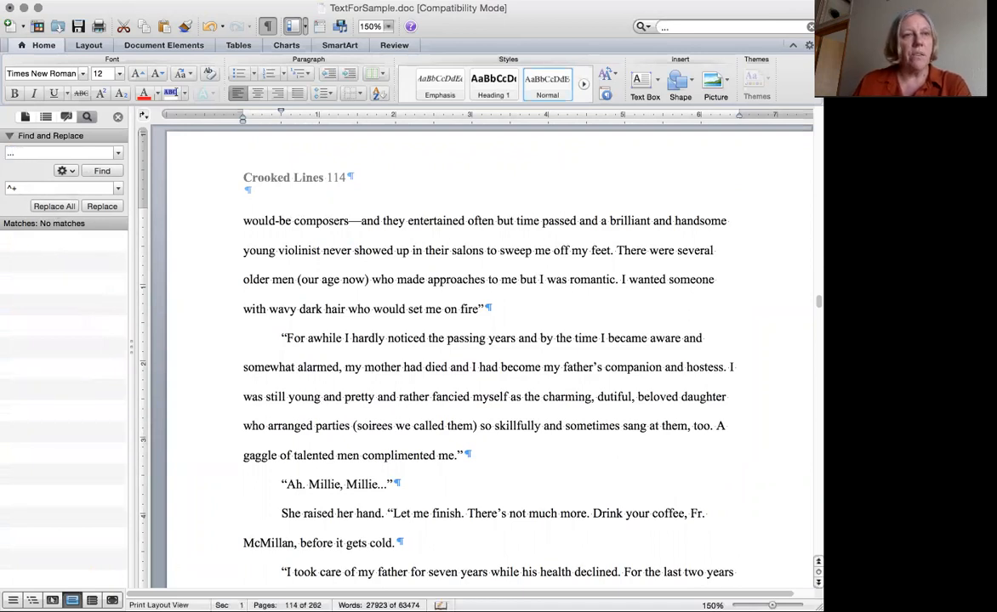
key(Return)
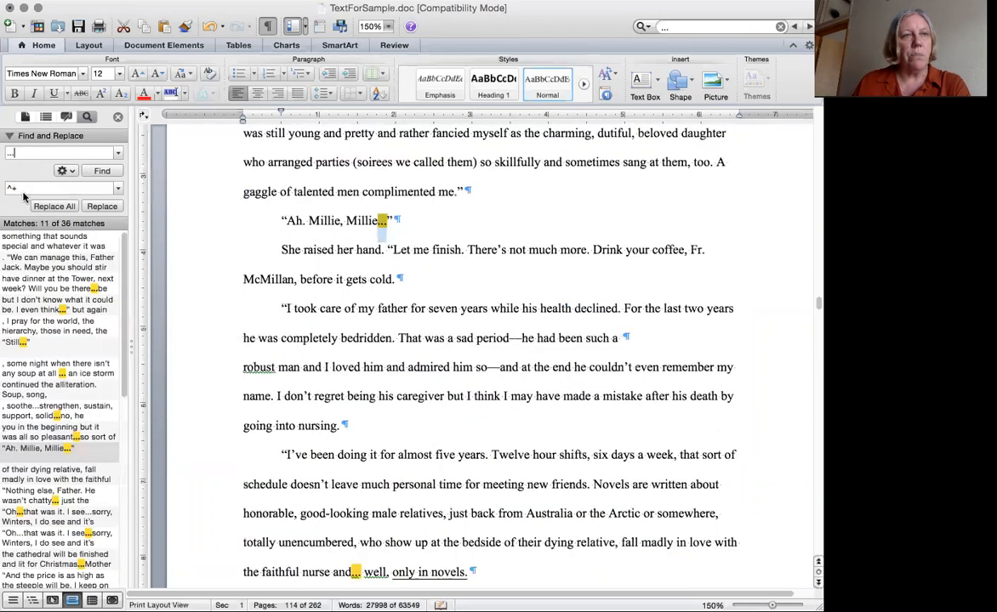
Clear the replacement text and retype the three periods found in the “Ah.” line of dialogue as a single ellipsis character.
drag(24, 194, 4, 193)
key(BackSpace)
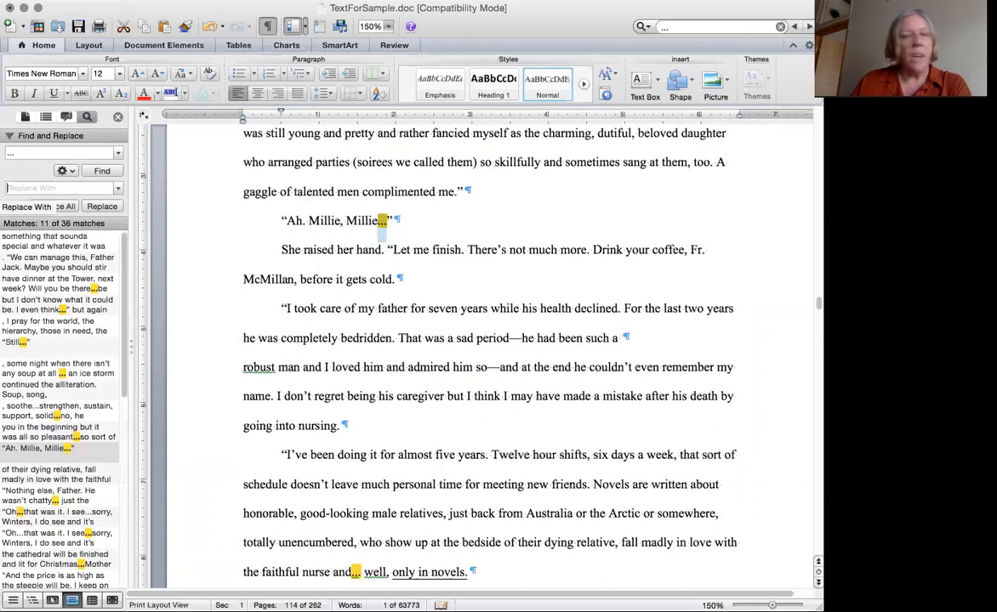
click(118, 188)
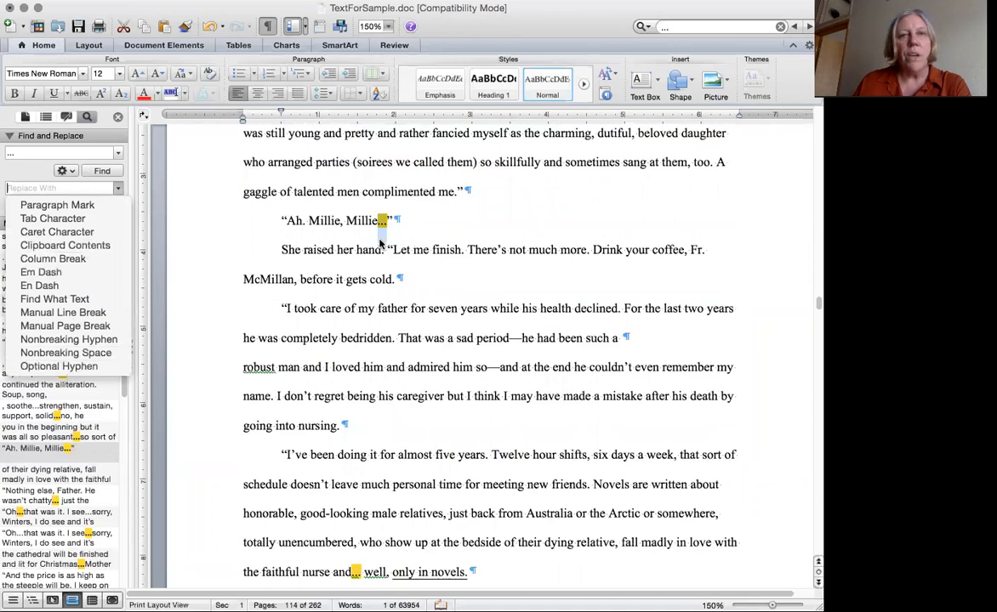
click(335, 283)
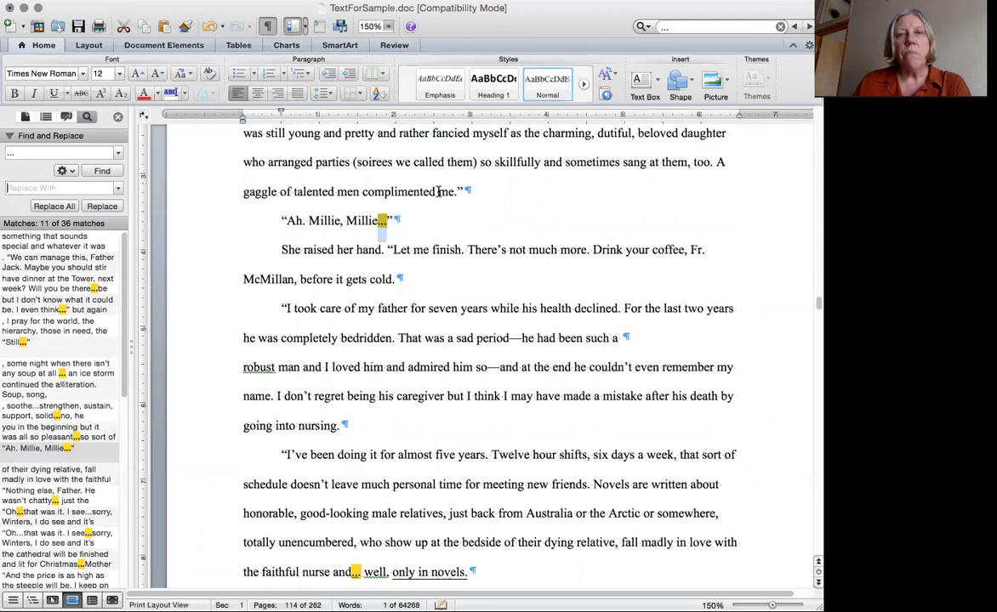
text(...)
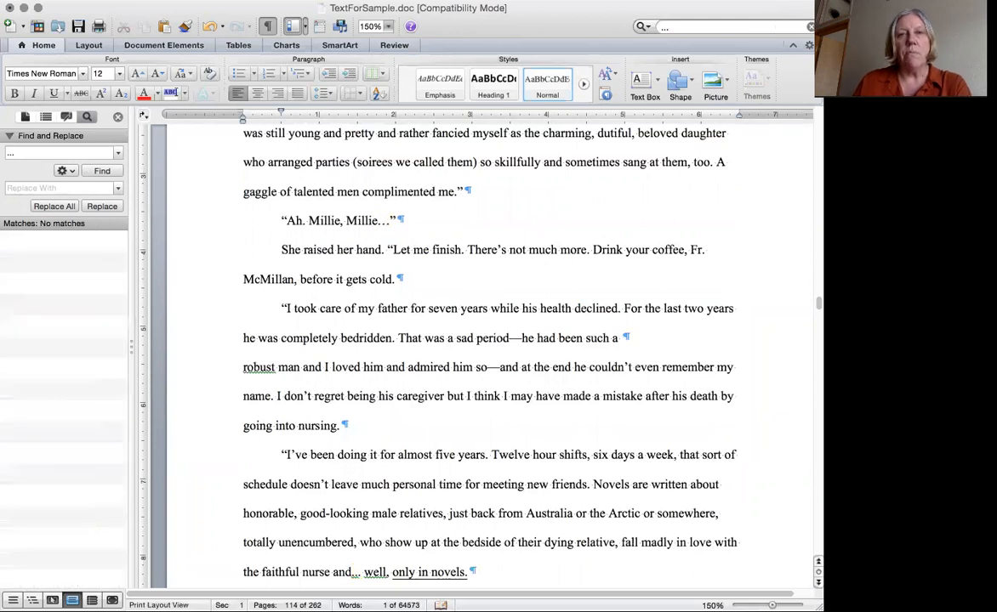
Copy the ellipsis character from the “Ah.” line of dialogue and paste it as the replacement text.
double_click(383, 222)
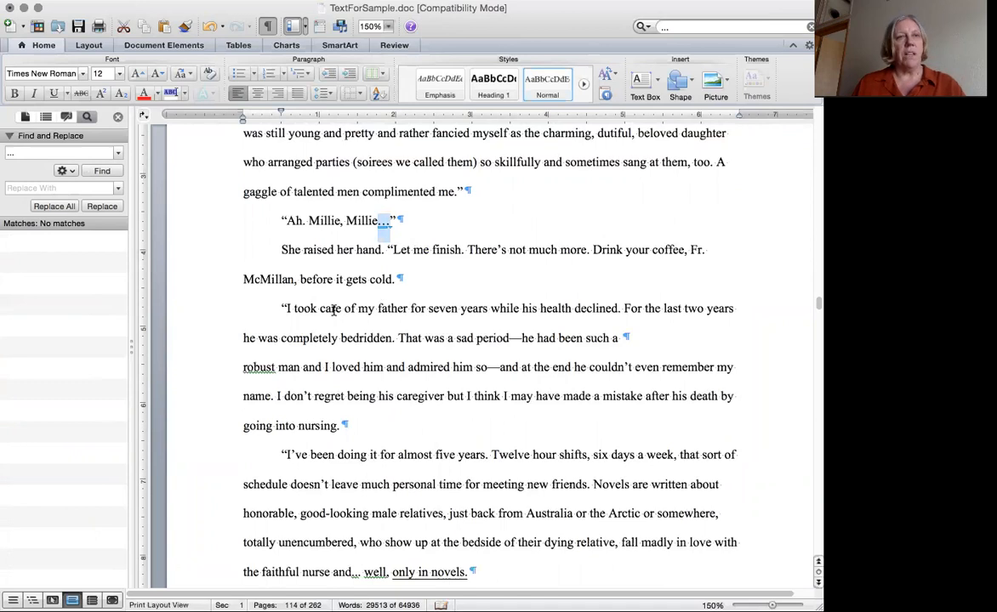
right_click(13, 192)
click(32, 221)
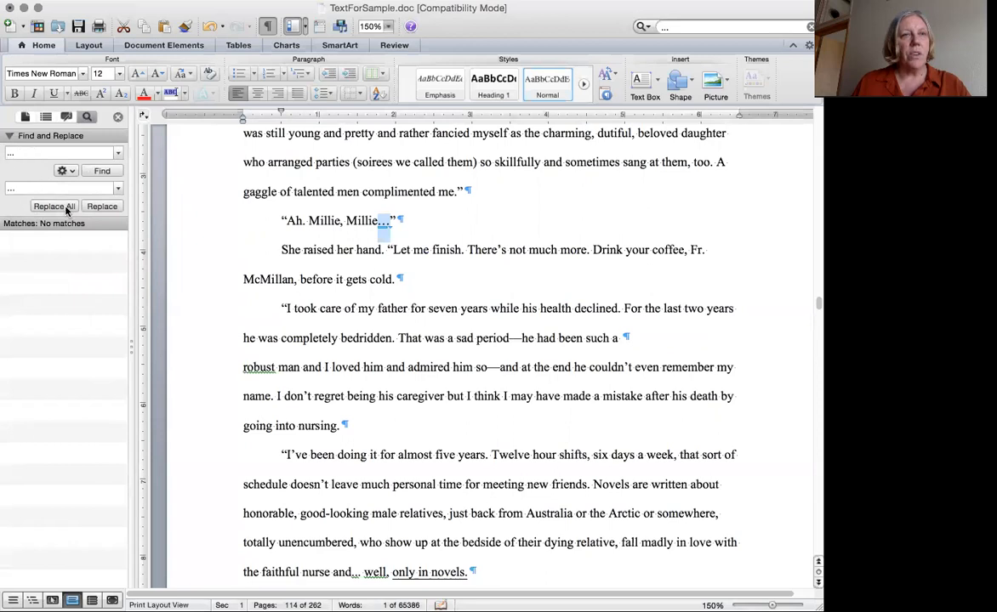
Re-enter three separate periods as the search text and replace all occurrences with the ellipsis character.
drag(29, 154, 6, 154)
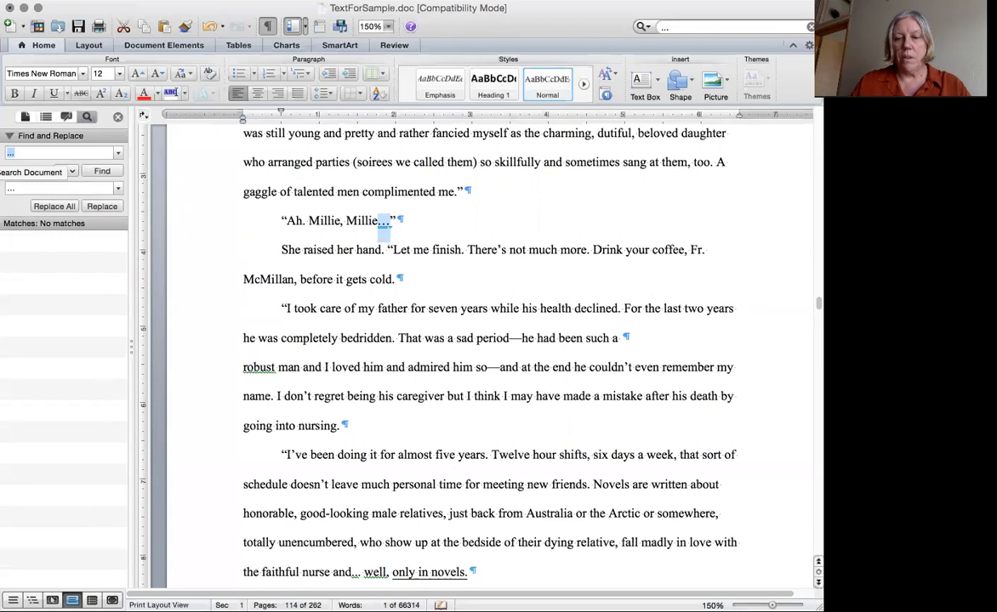
text(..)
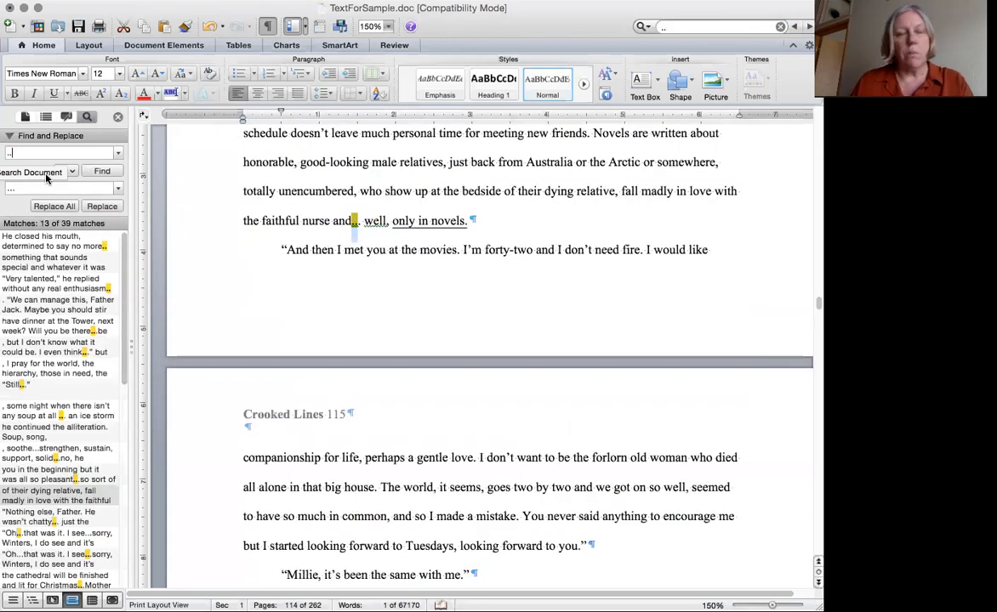
text(.)
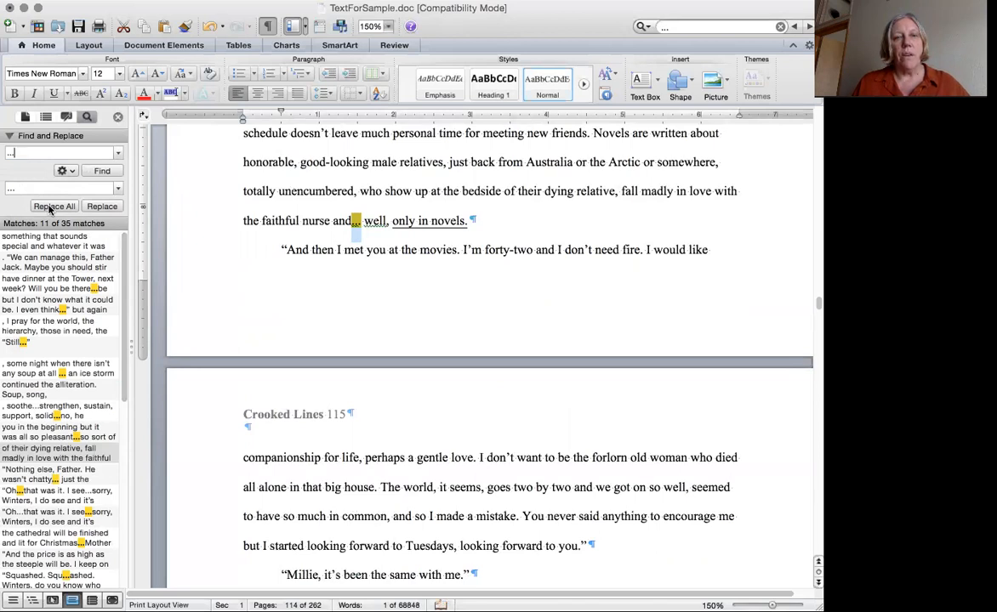
click(52, 207)
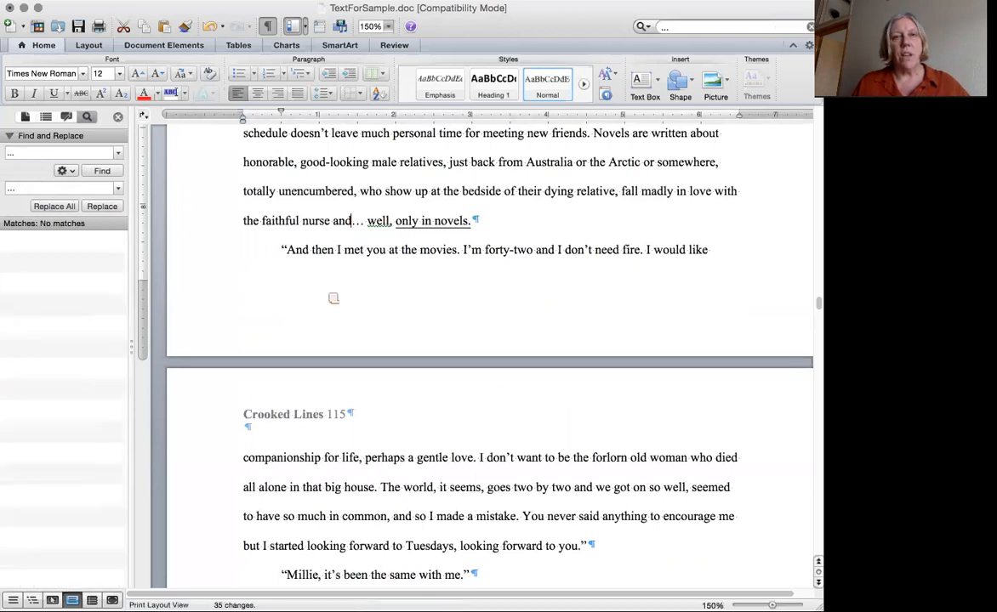
Replace the ellipsis at the end of the “Ah.” line of dialogue with a single period.
scroll(333, 289, up, 10)
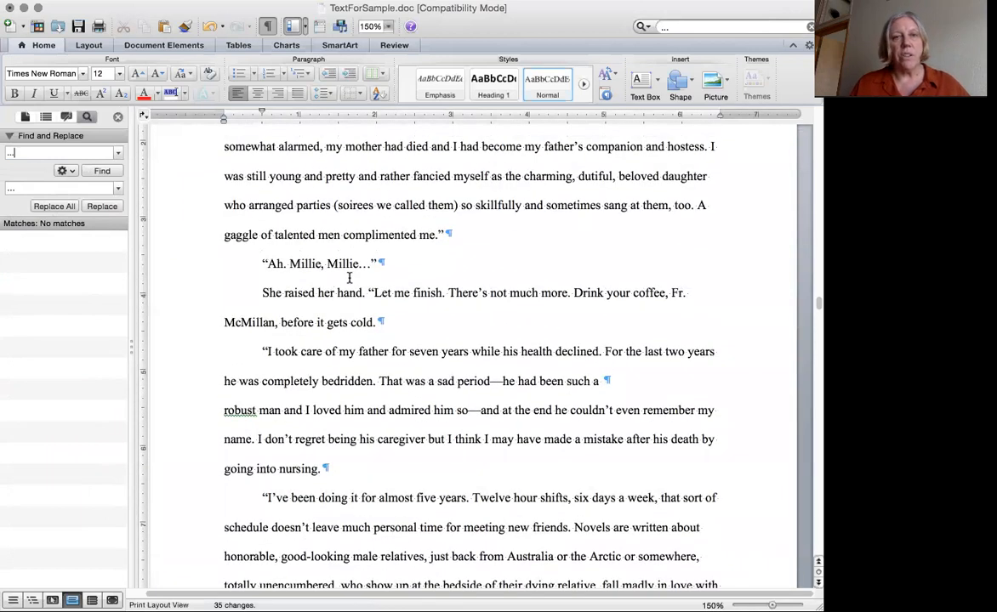
click(360, 263)
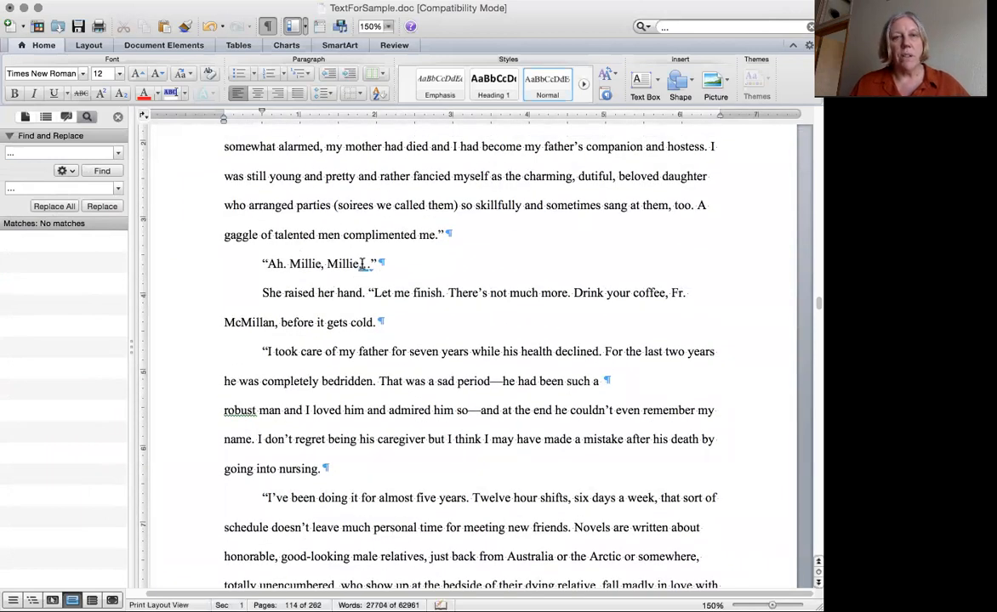
drag(369, 264, 359, 265)
key(BackSpace)
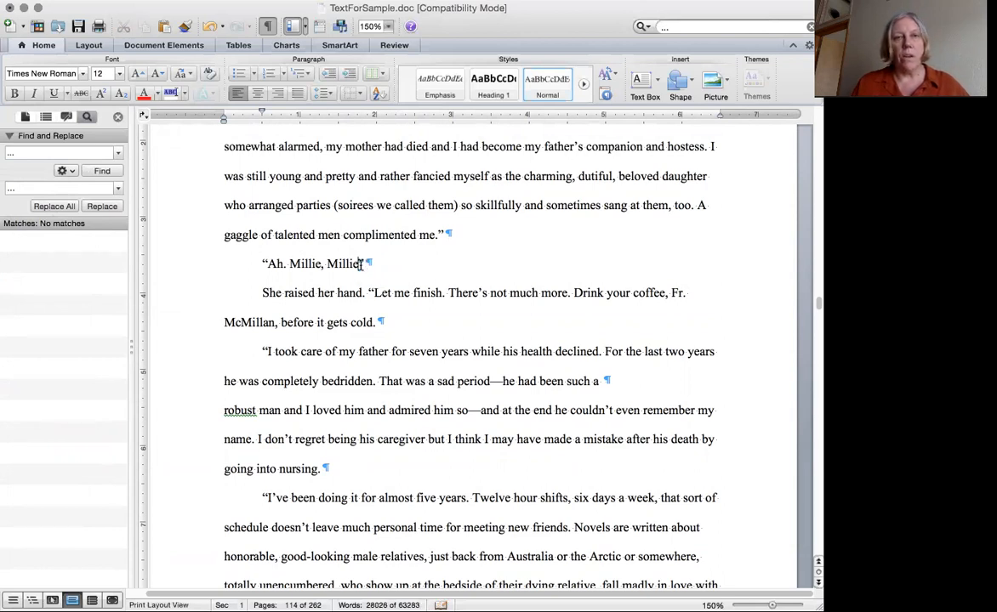
text(.”)
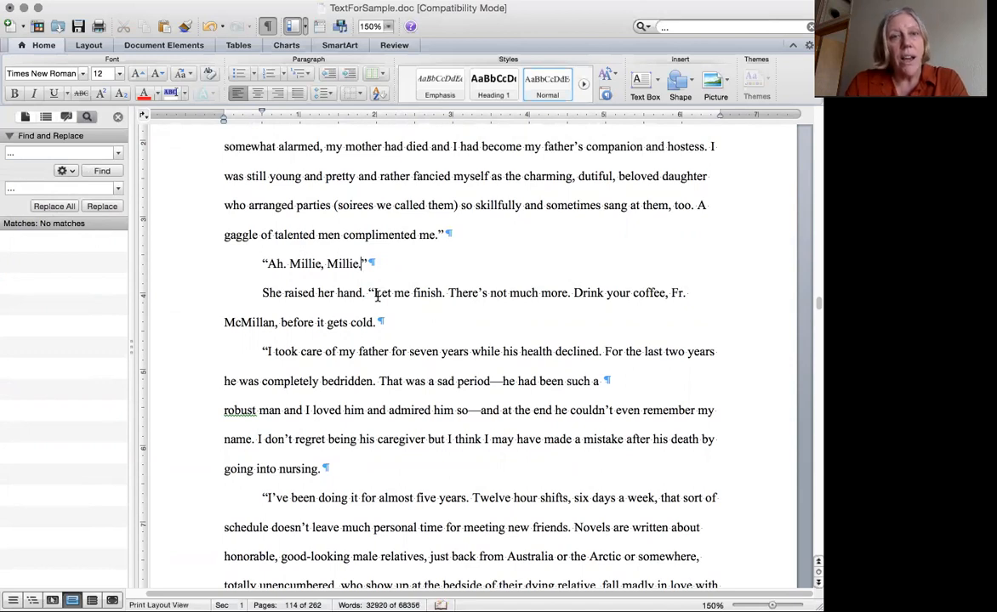
Copy the opening curly quotation mark before “My parents had a quite elite circle of friends” on page 113.
scroll(378, 296, up, 5)
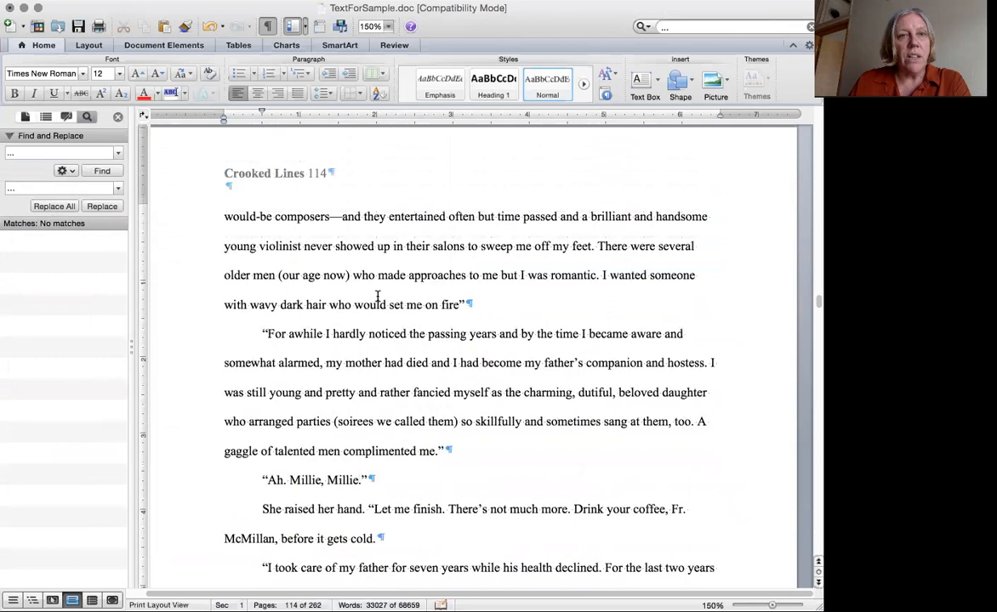
scroll(378, 296, up, 6)
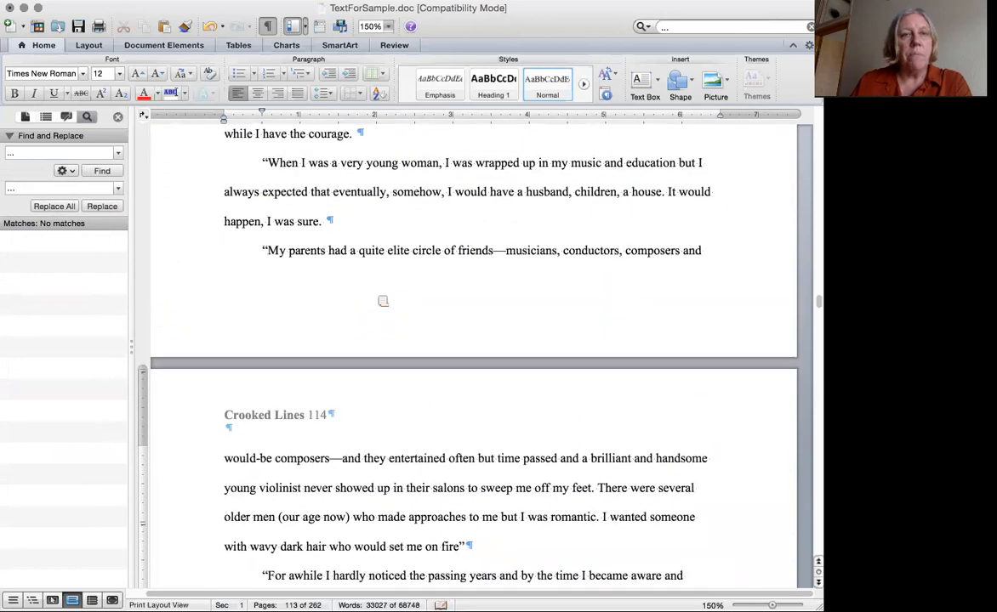
click(266, 251)
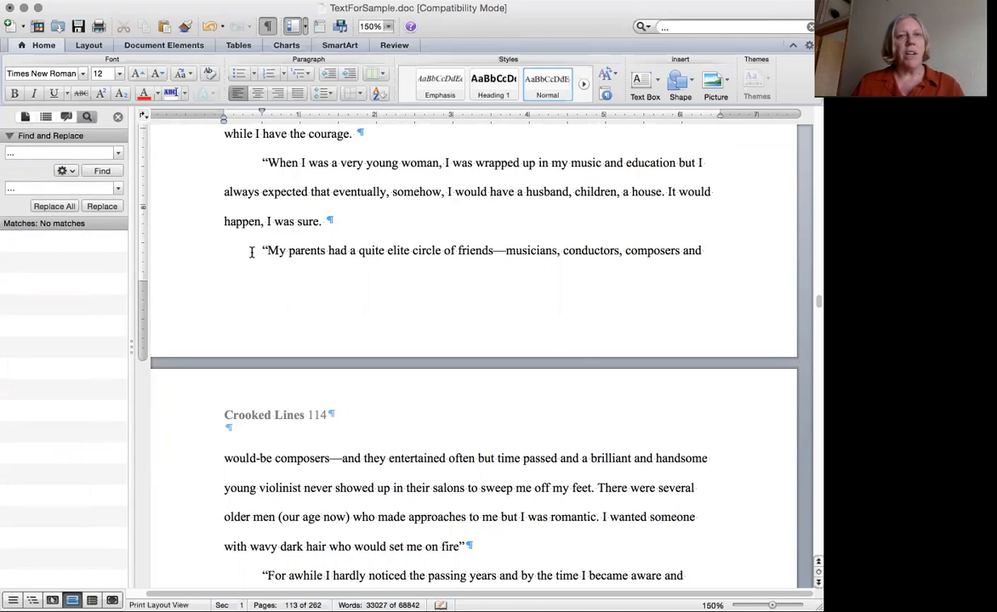
drag(262, 248, 267, 245)
key(super+c)
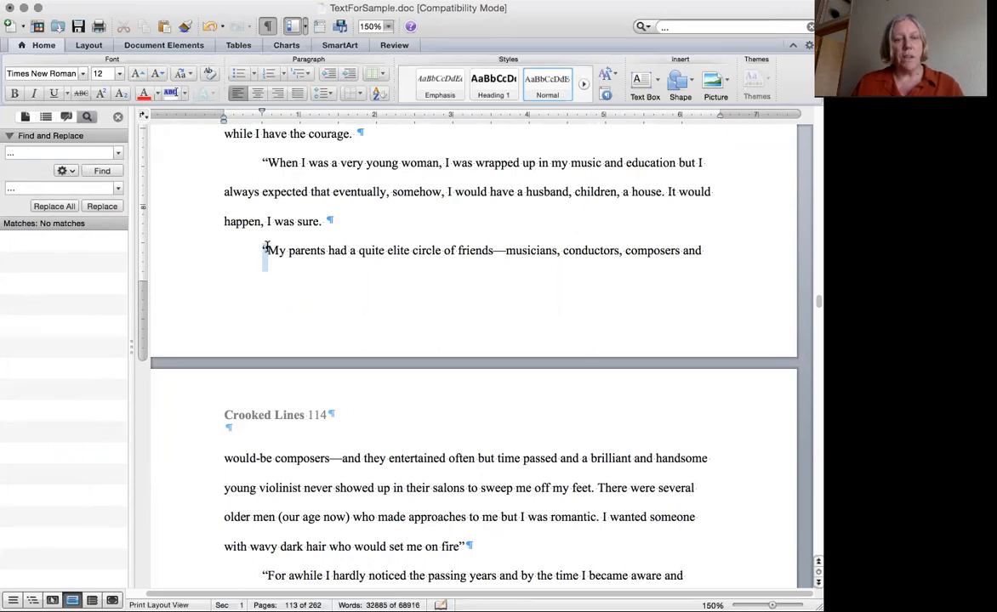
Paste the opening curly quotation mark as the search text with a trailing space and find its occurrences in the document.
drag(25, 153, 8, 153)
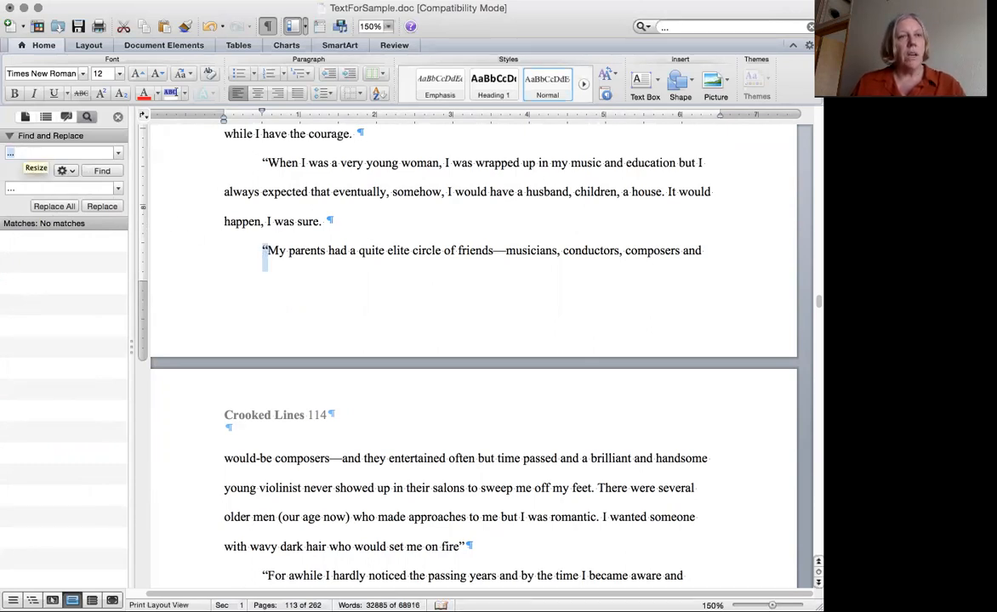
key(super+v)
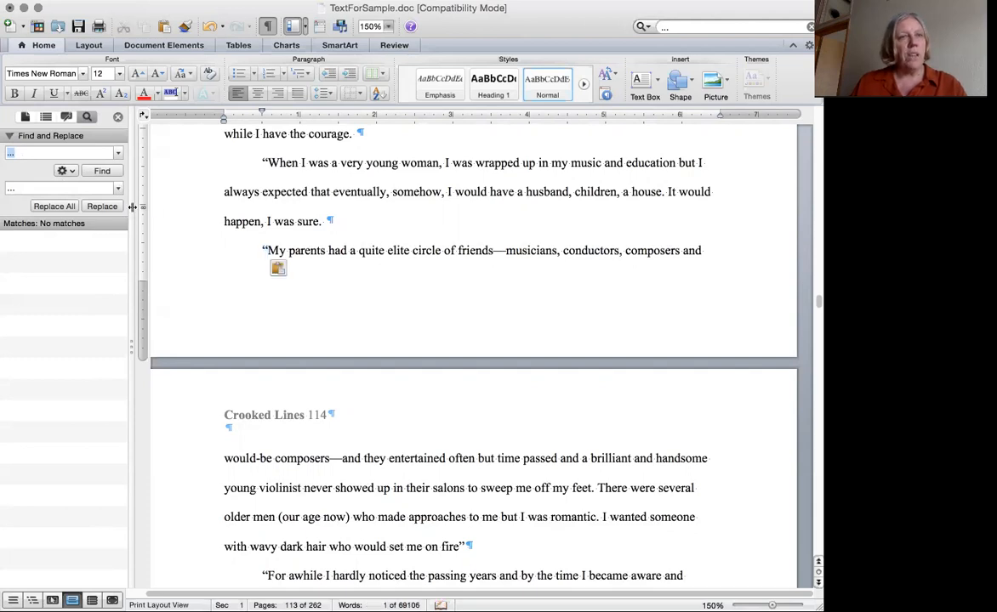
right_click(15, 151)
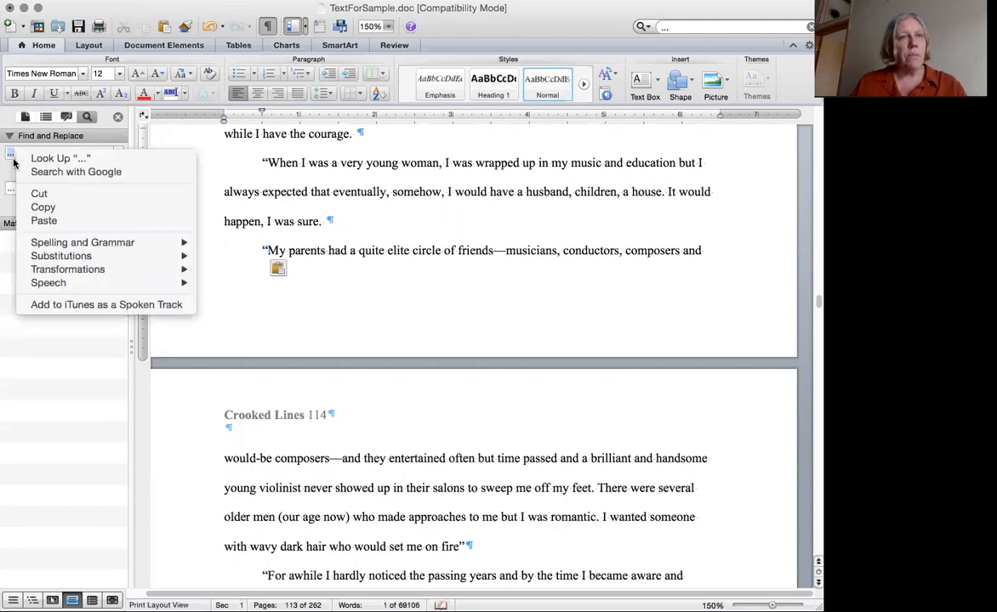
click(34, 220)
key(Return)
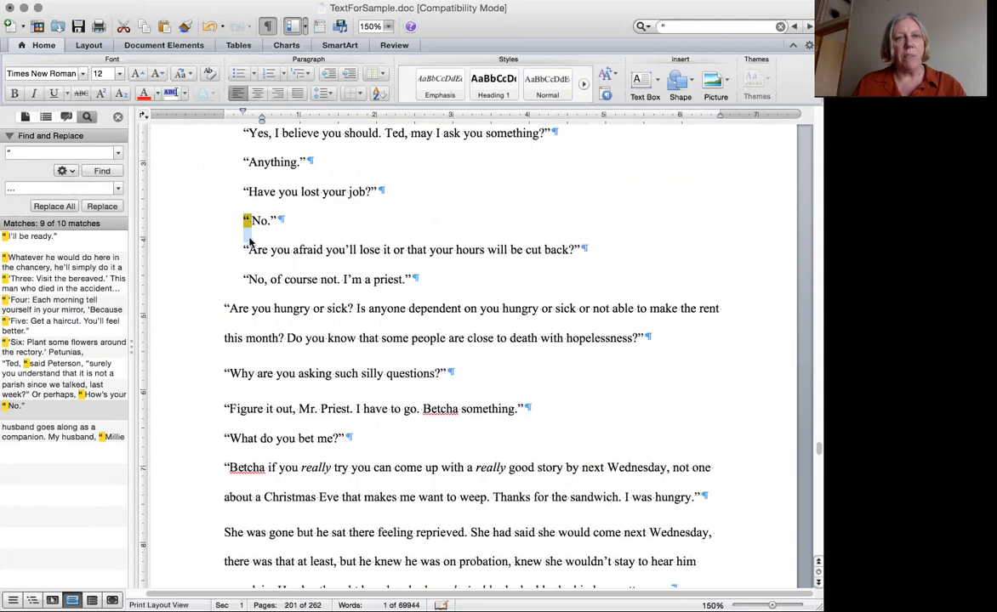
Clear the ellipsis from the replacement text and paste the opening curly quotation mark without a space in its place.
double_click(23, 189)
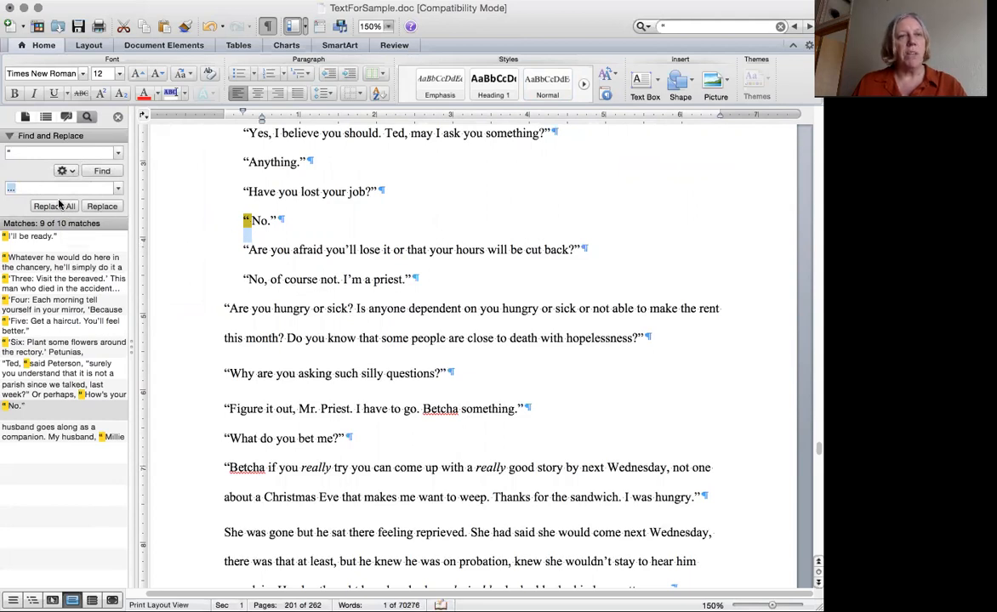
key(BackSpace)
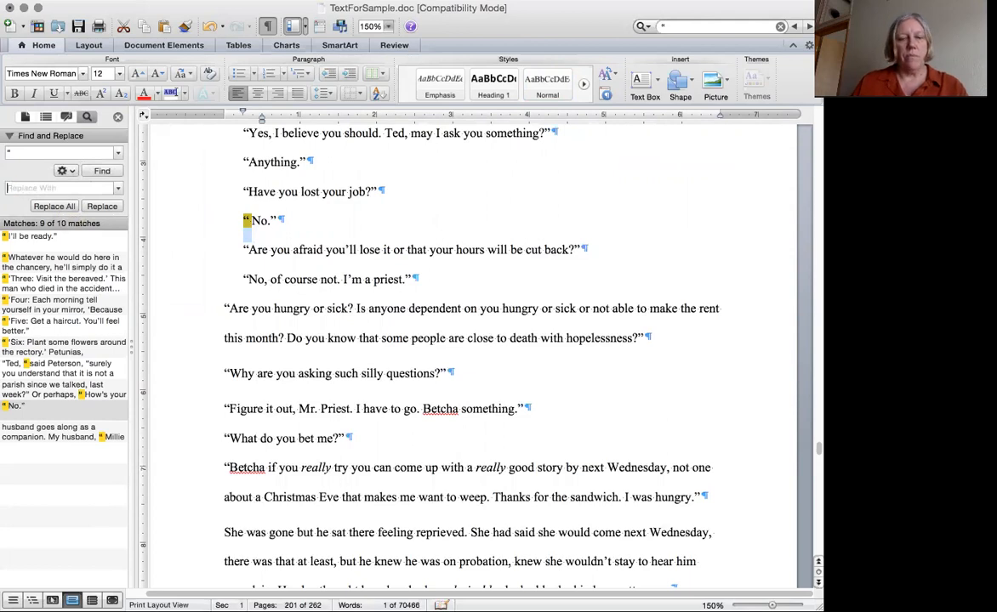
key(super+v)
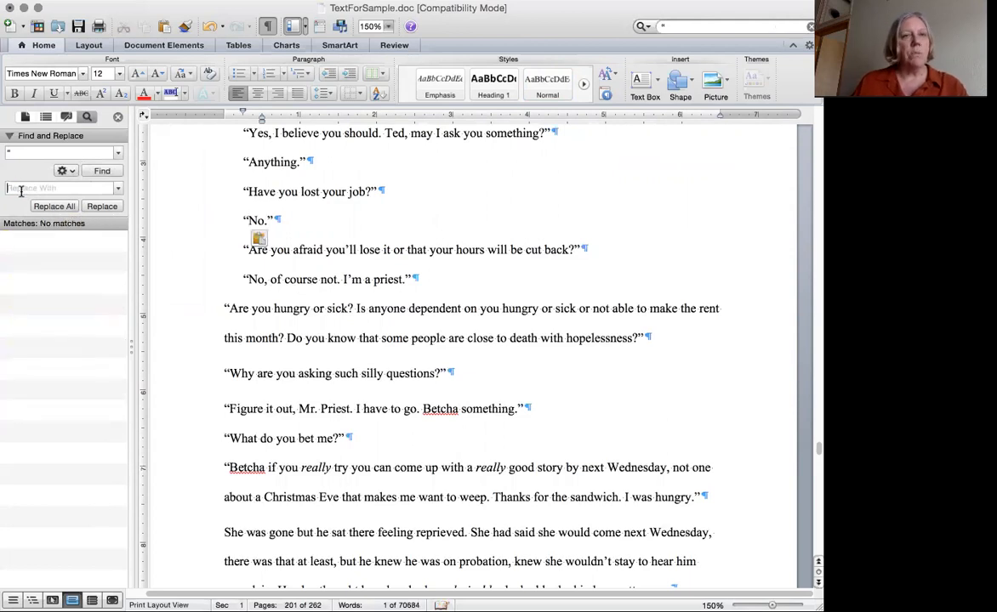
right_click(26, 194)
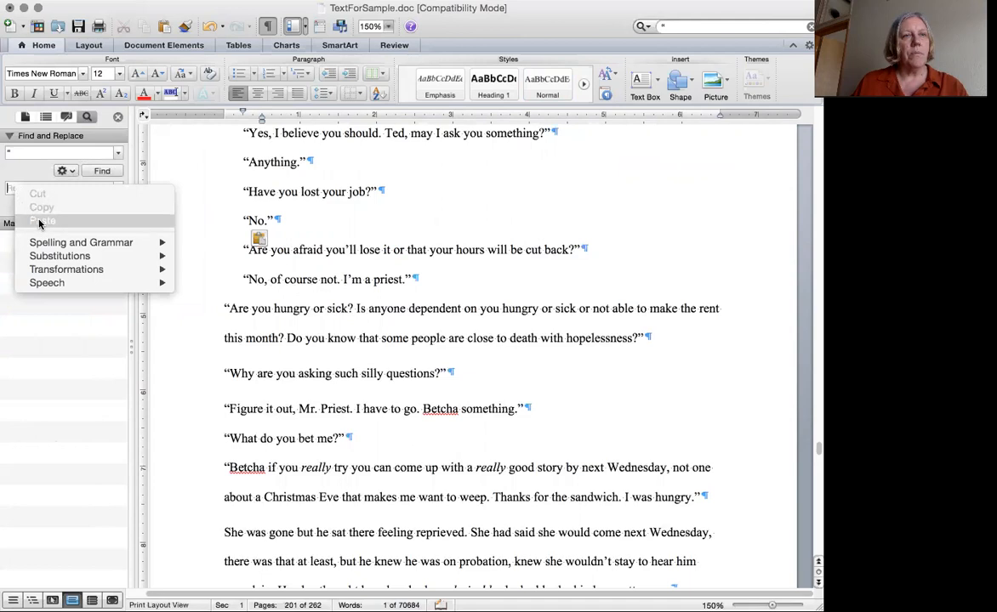
click(39, 220)
Find the opening quotation marks followed by a space and replace two matches individually with the unspaced mark, including the one before “I’ll be ready.”.
double_click(22, 152)
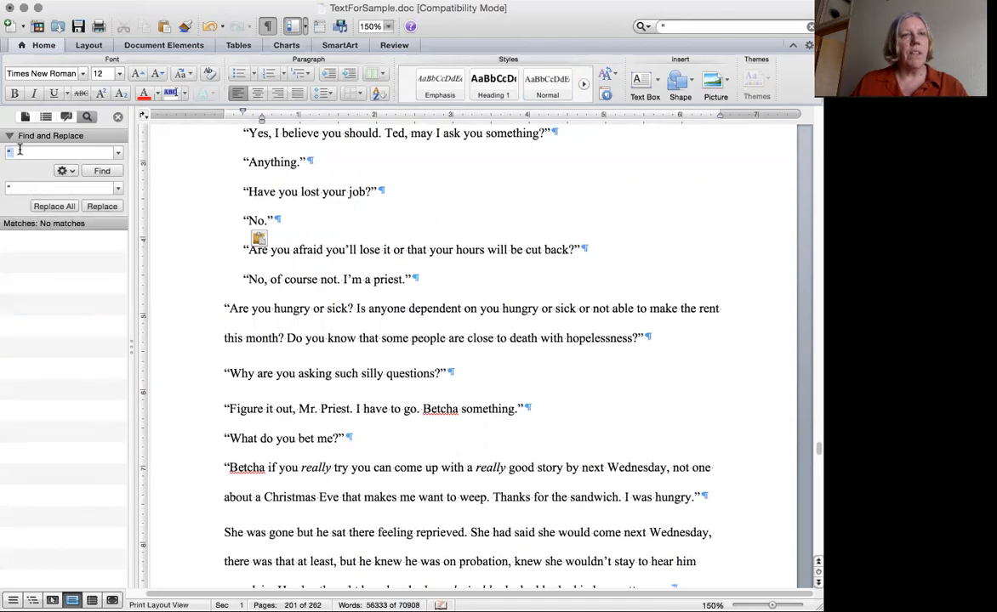
click(101, 171)
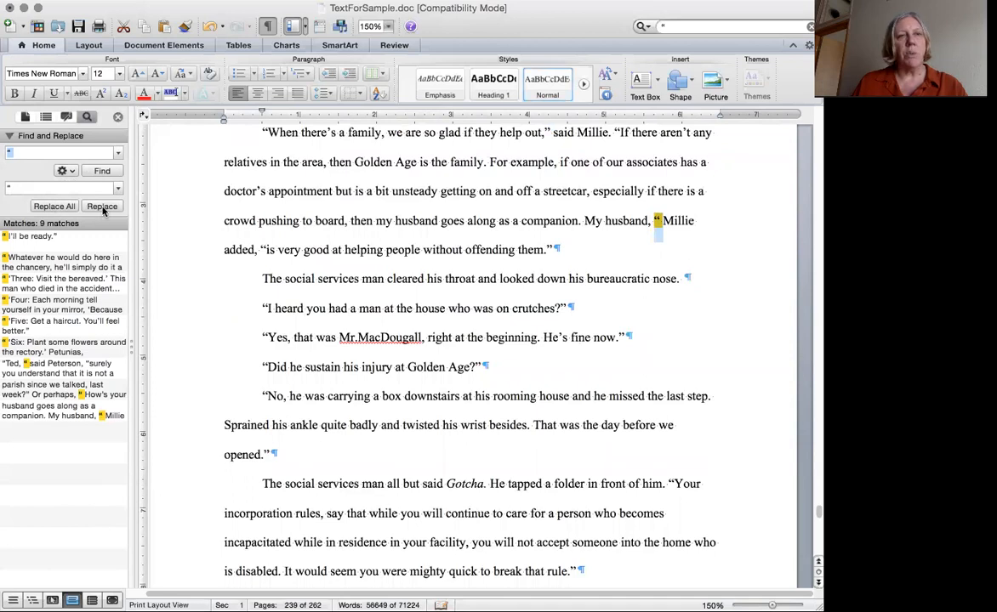
click(102, 207)
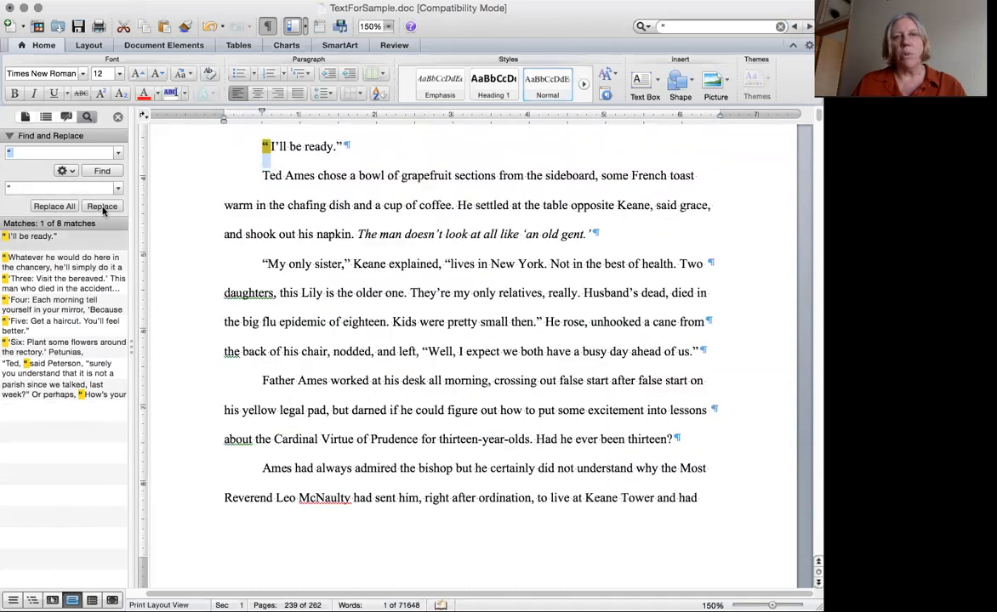
click(102, 207)
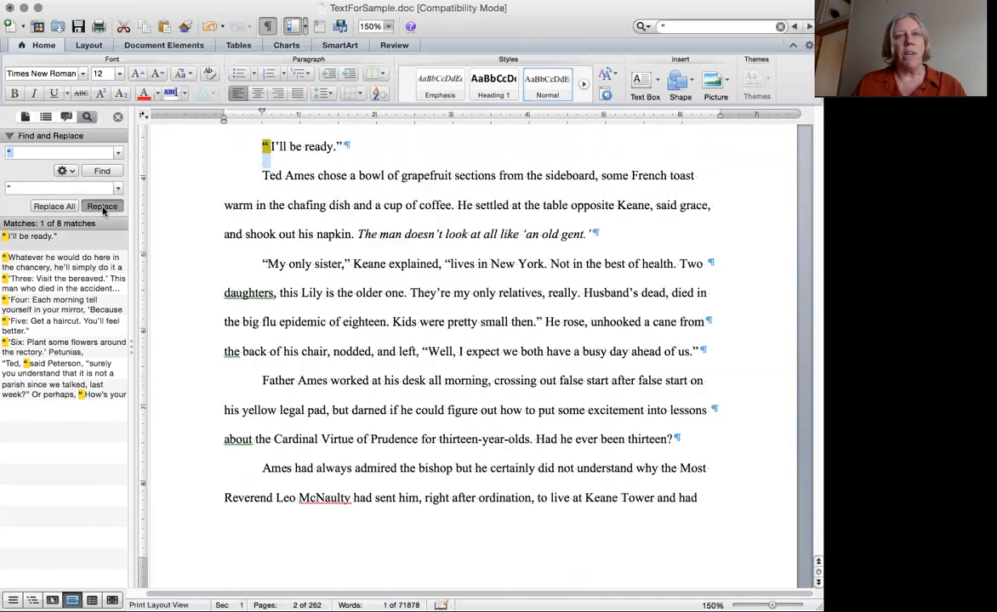